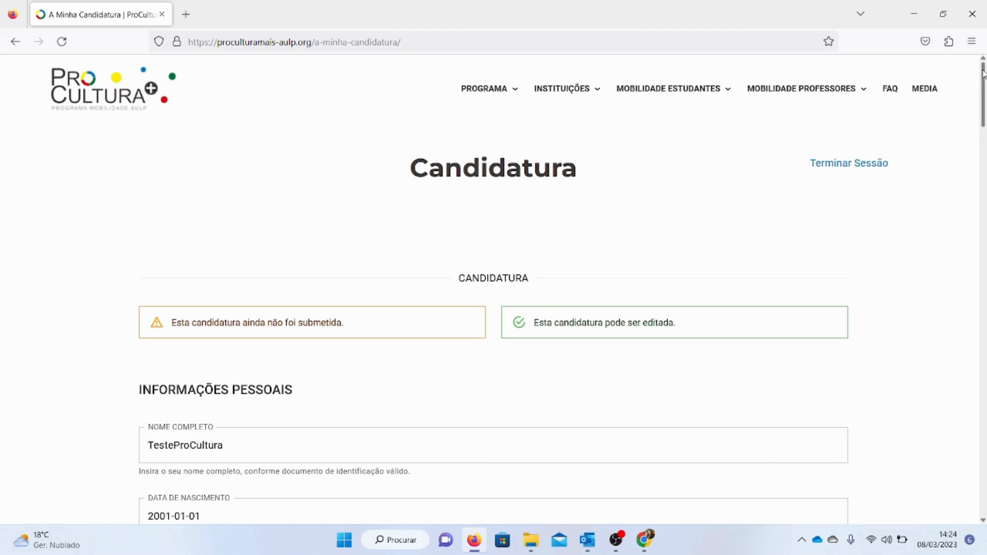
pyautogui.scroll(-3, 983, 83)
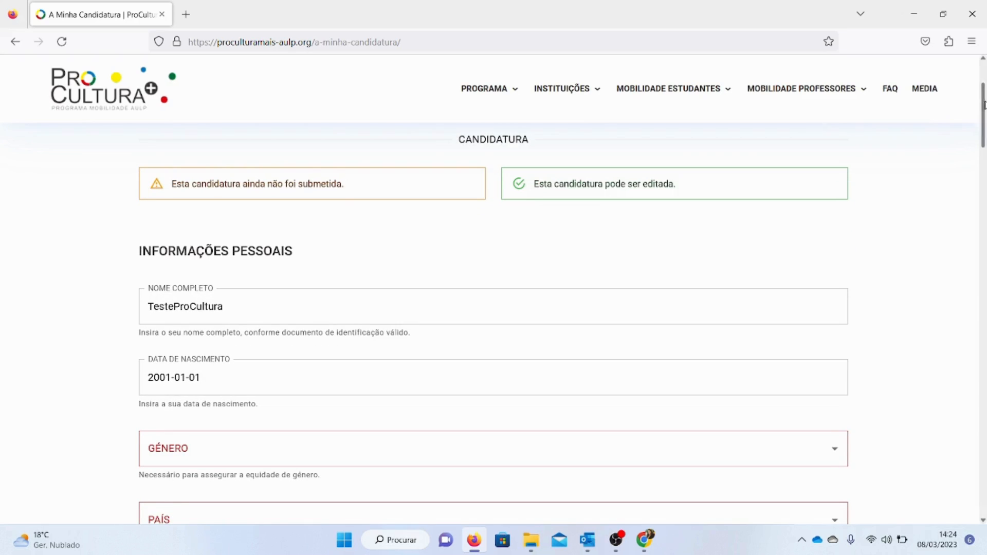
pyautogui.moveTo(177, 185); pyautogui.dragTo(360, 175)
pyautogui.moveTo(546, 184); pyautogui.dragTo(699, 187)
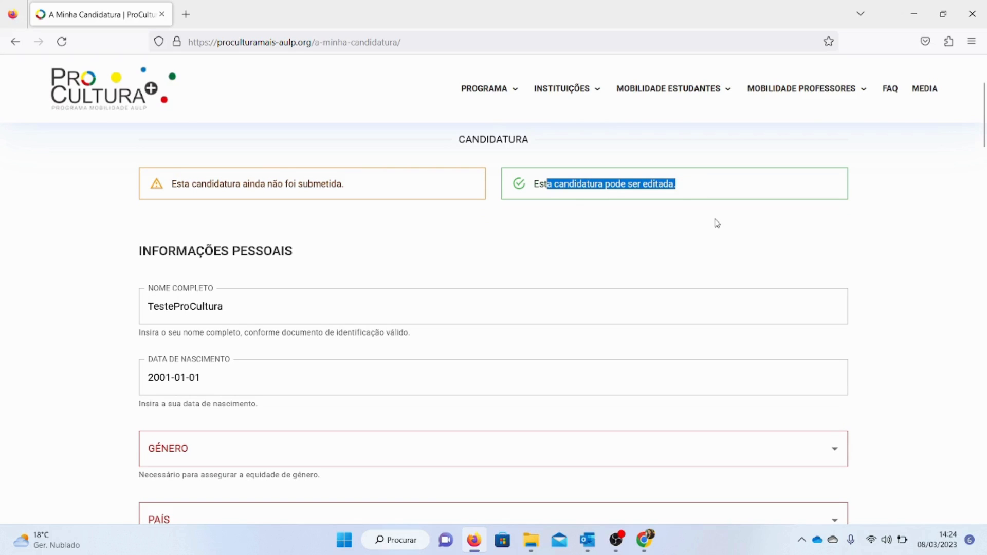
pyautogui.scroll(-3, 354, 176)
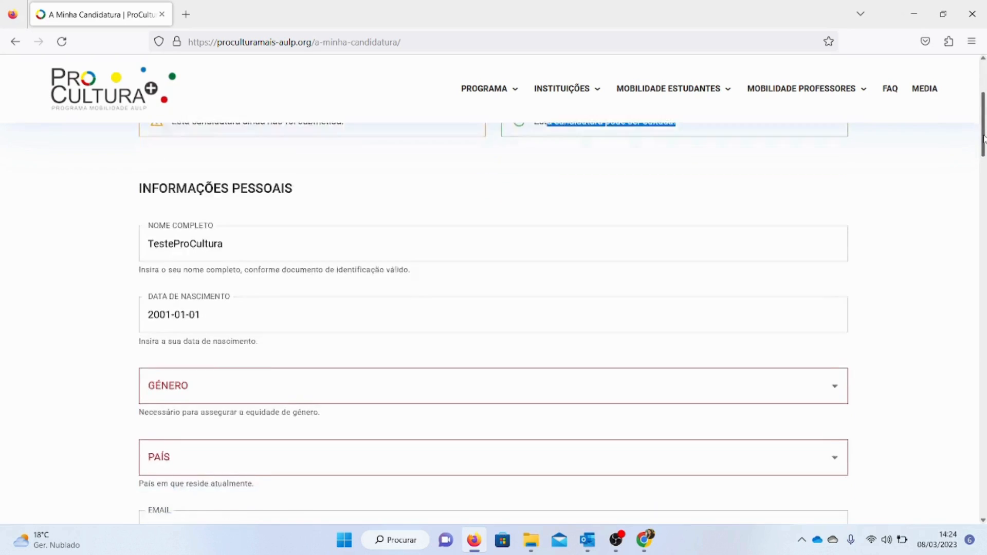
# Replace the placeholder in the full name field with the applicant's full name
pyautogui.click(271, 152)
pyautogui.hotkey('ctrl', 'a')
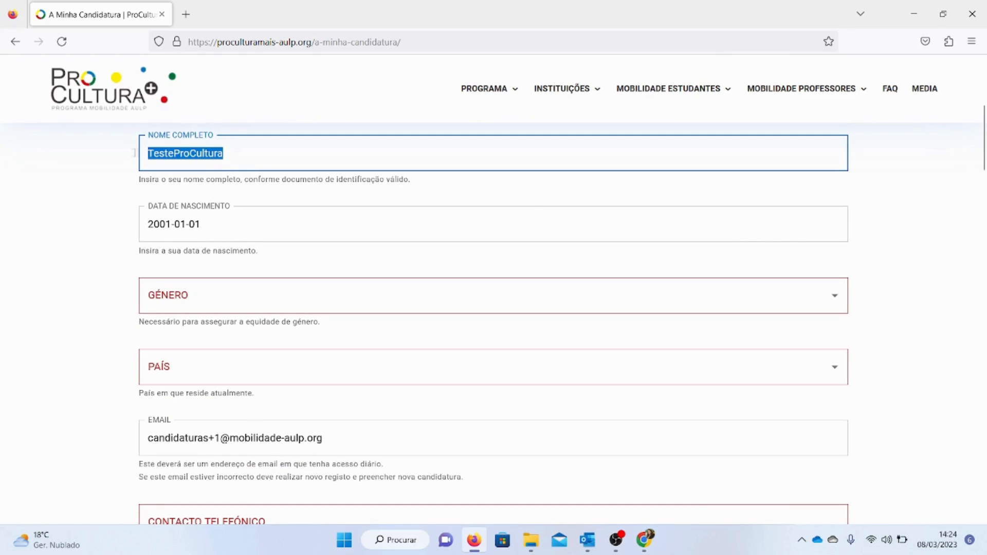
pyautogui.scroll(3, 979, 160)
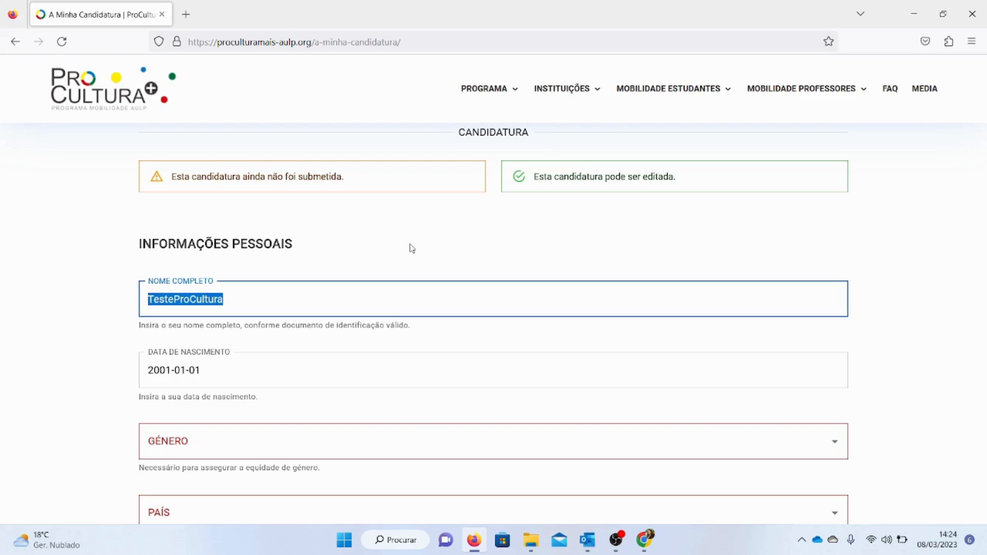
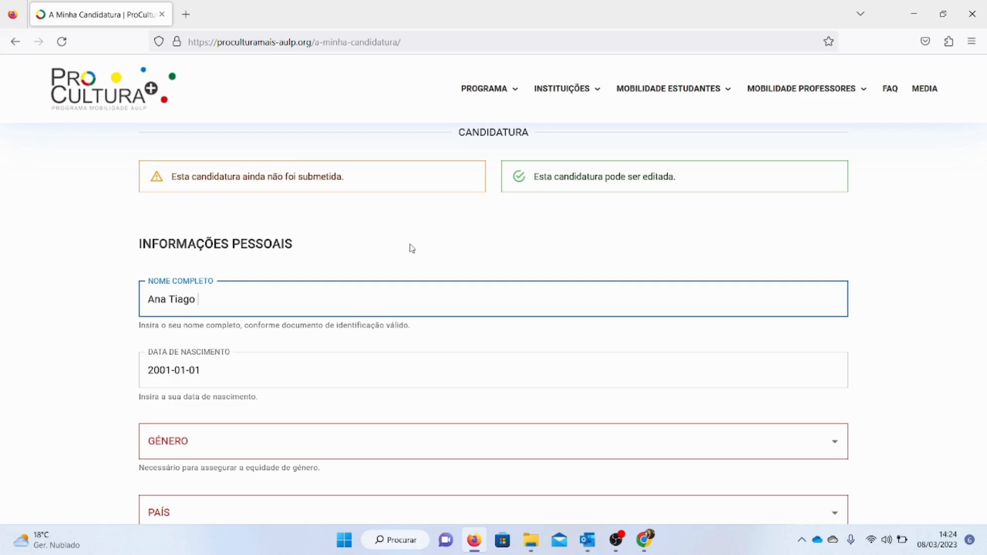
# Set the applicant's date of birth using the date picker's year and day selection
pyautogui.scroll(-3, 810, 157)
pyautogui.click(232, 246)
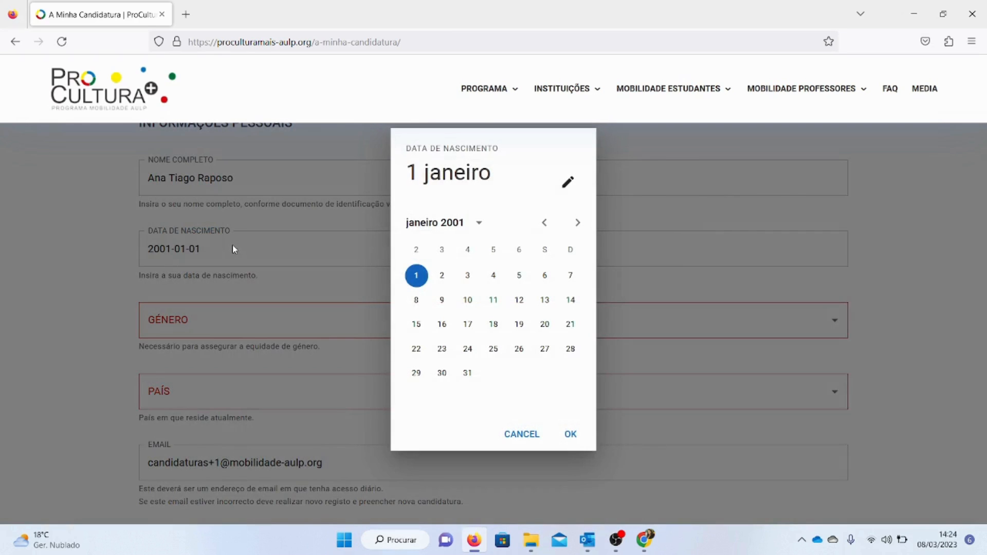
pyautogui.click(479, 222)
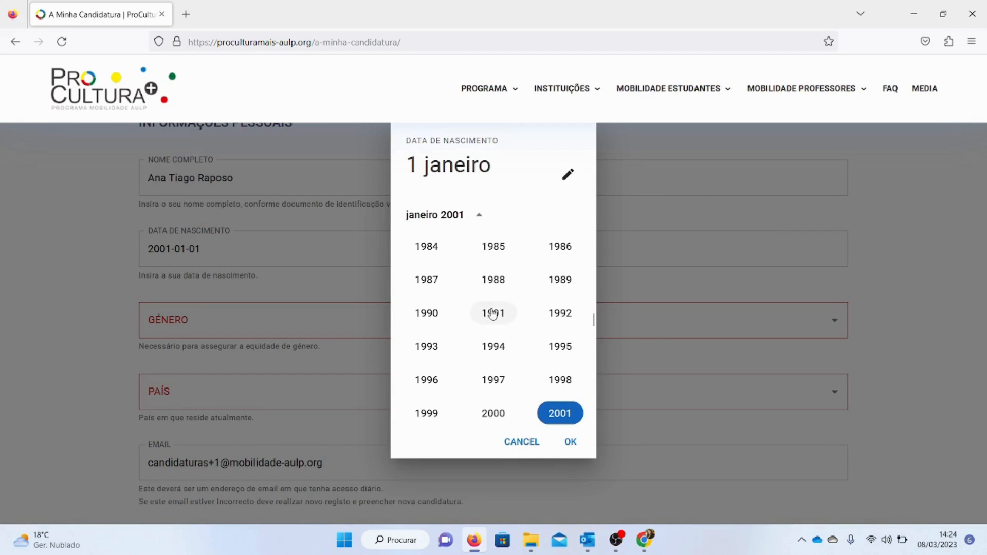
pyautogui.moveTo(593, 322)
pyautogui.mouseDown()
pyautogui.moveTo(594, 337)
pyautogui.moveTo(592, 315)
pyautogui.mouseUp()
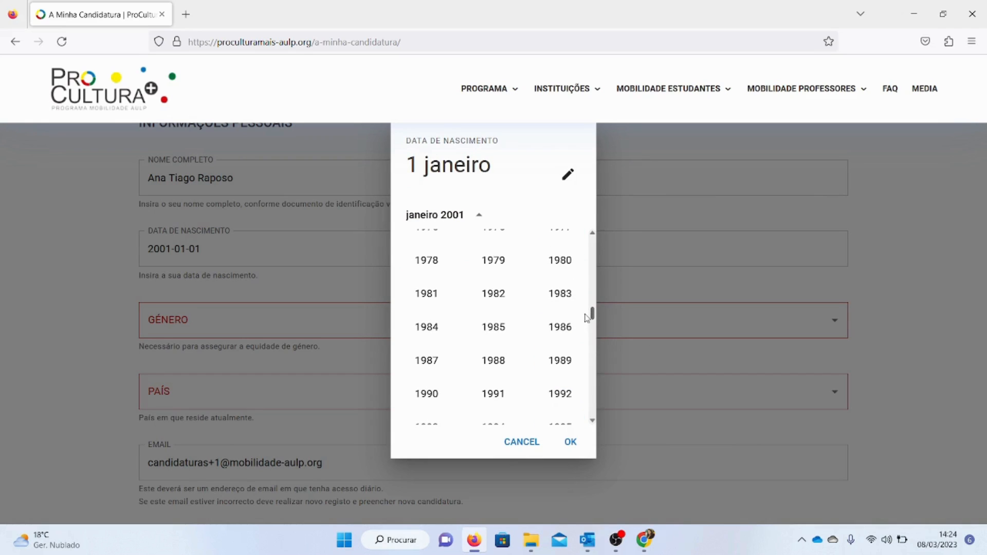
pyautogui.click(561, 361)
pyautogui.click(490, 334)
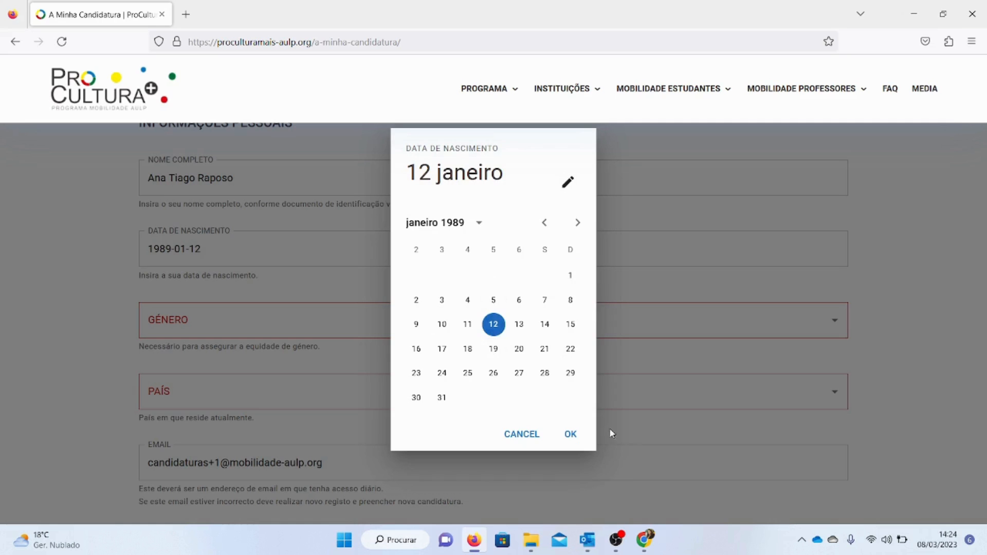
pyautogui.click(571, 434)
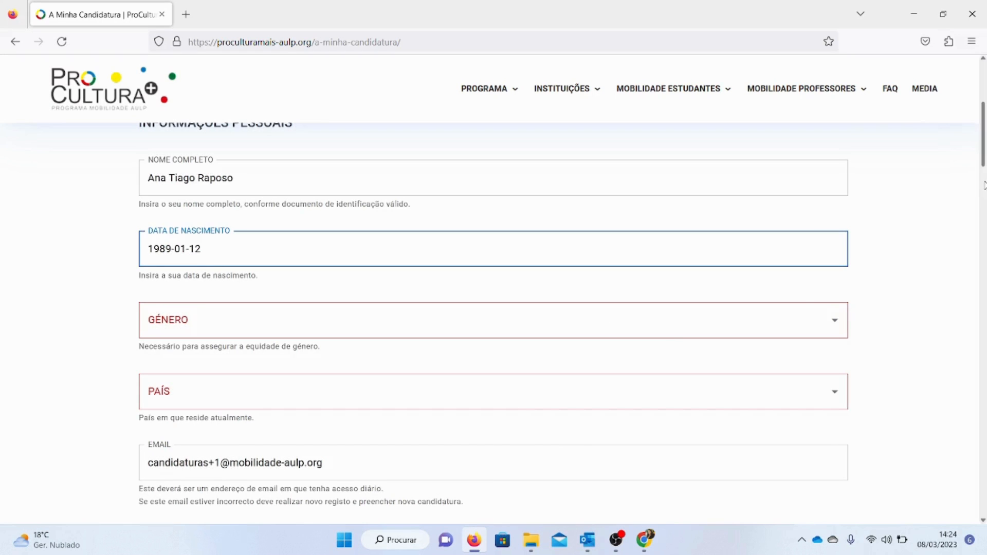
# Set the gender field to Feminino
pyautogui.scroll(-3, 983, 159)
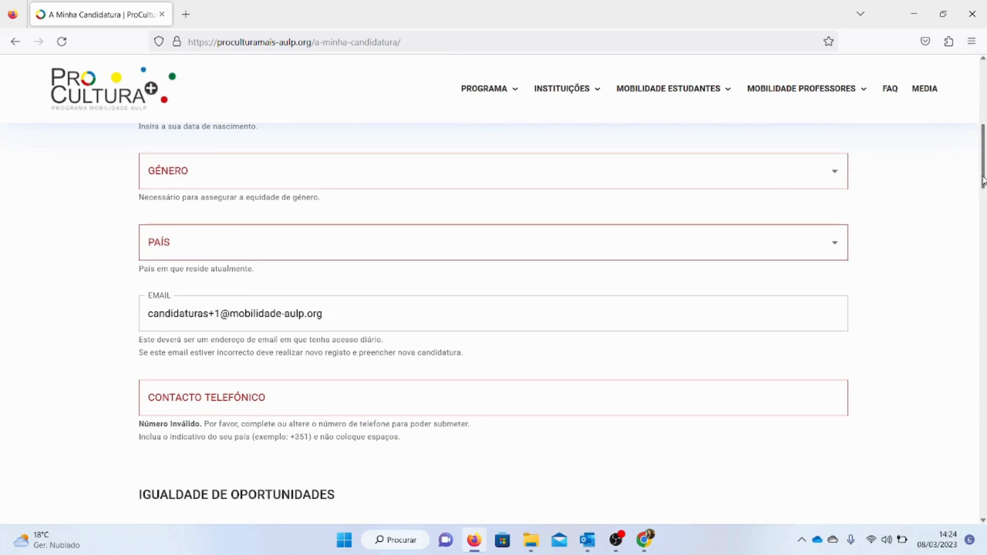
pyautogui.click(259, 172)
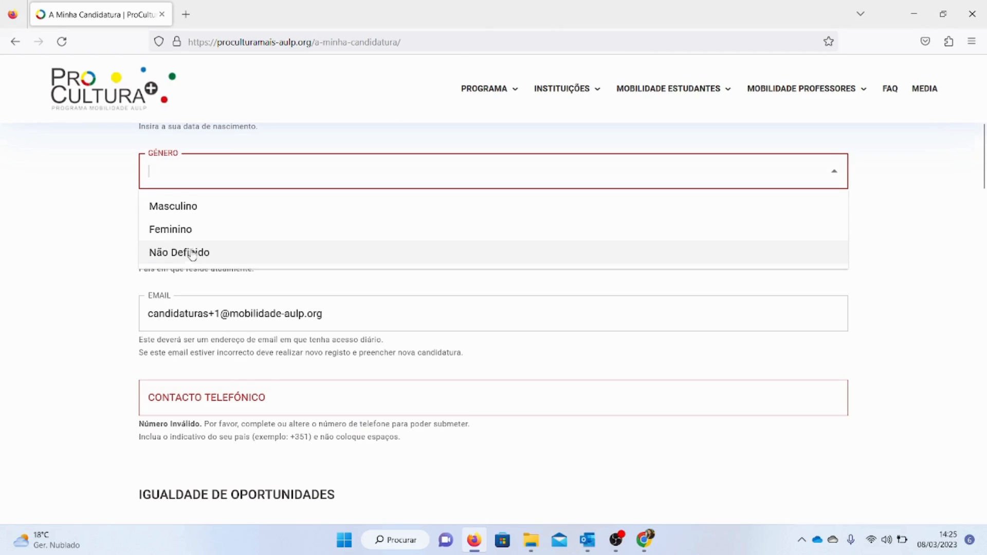
pyautogui.click(188, 168)
pyautogui.moveTo(255, 198); pyautogui.dragTo(335, 200)
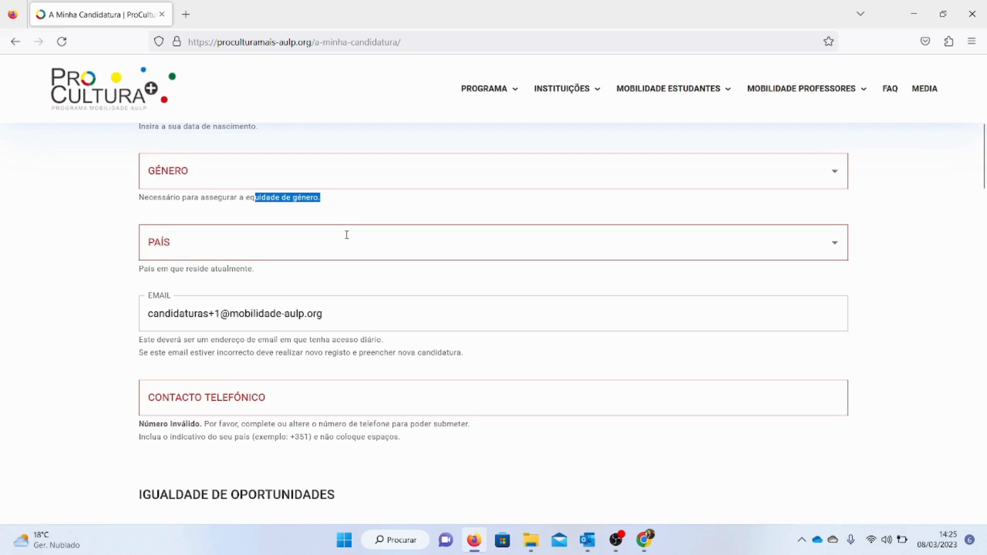
pyautogui.click(344, 176)
pyautogui.click(322, 228)
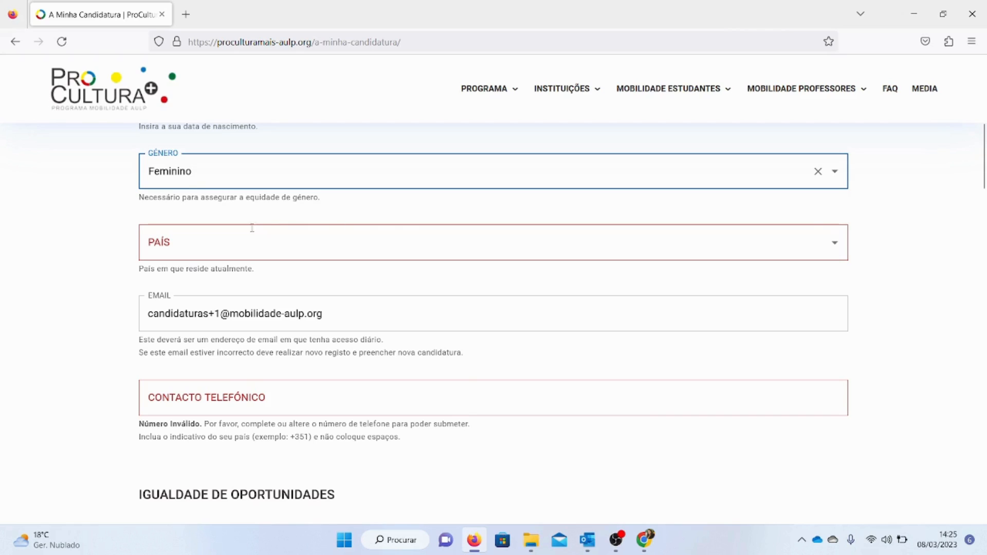
# Set the country of residence to Moçambique
pyautogui.click(225, 252)
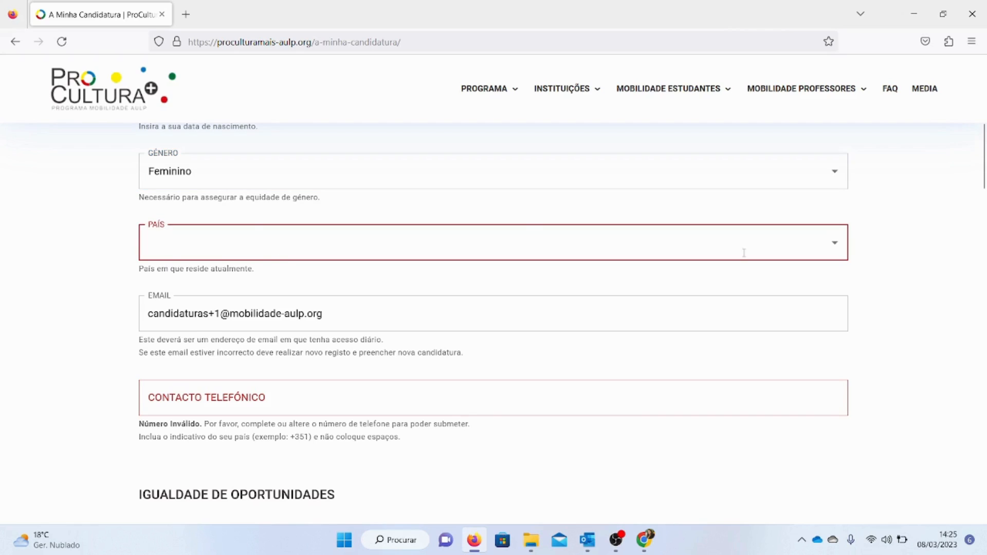
pyautogui.click(834, 242)
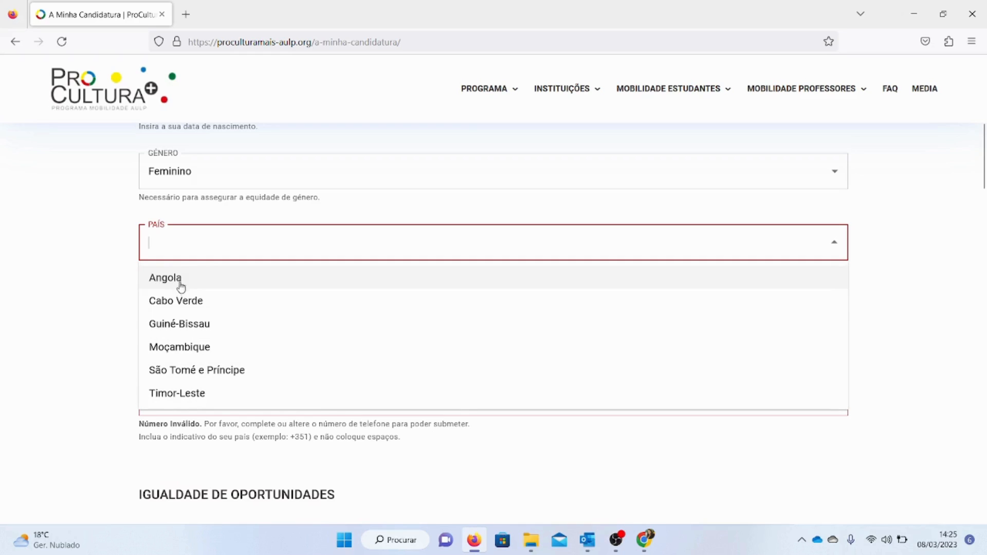
pyautogui.click(269, 354)
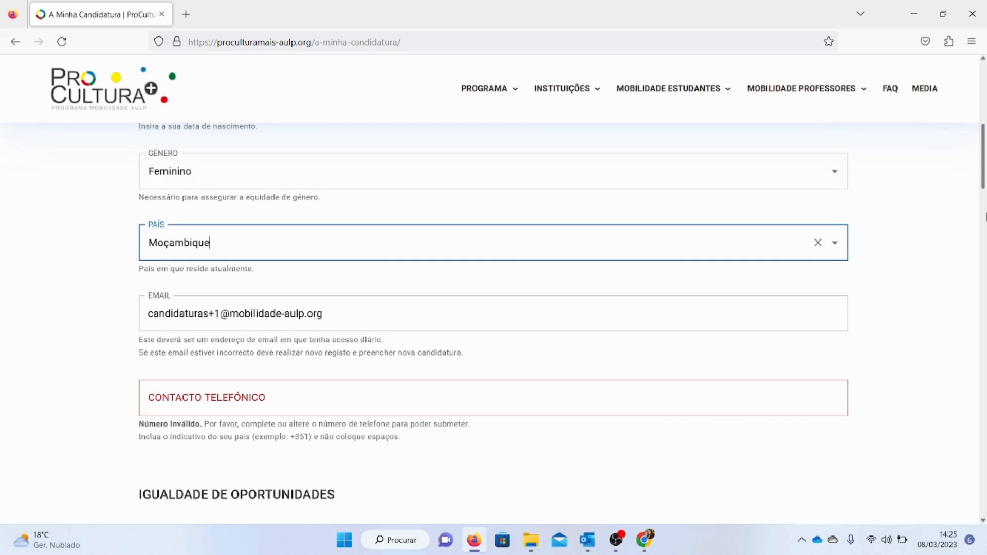
# Review the email field and the instructions beneath it
pyautogui.scroll(-2, 355, 229)
pyautogui.click(367, 209)
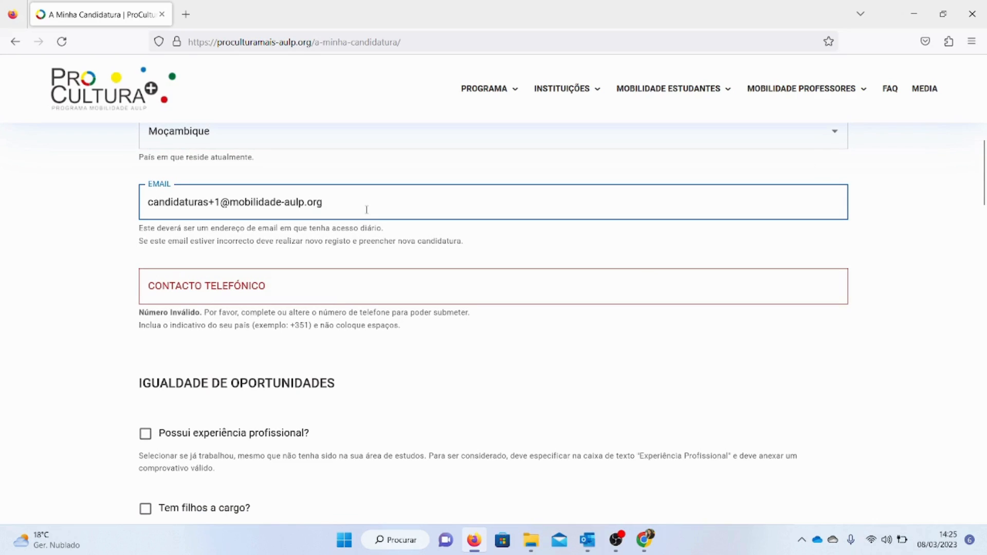
pyautogui.hotkey('ctrl', 'shift', 'Left')
pyautogui.doubleClick(293, 206)
pyautogui.click(292, 206)
pyautogui.moveTo(141, 230); pyautogui.dragTo(389, 234)
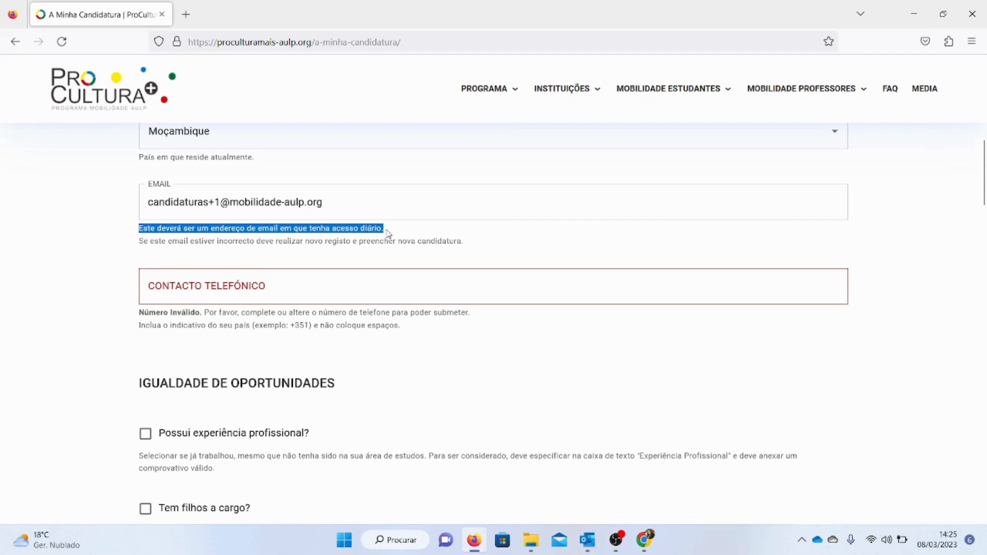
pyautogui.moveTo(186, 240); pyautogui.dragTo(405, 242)
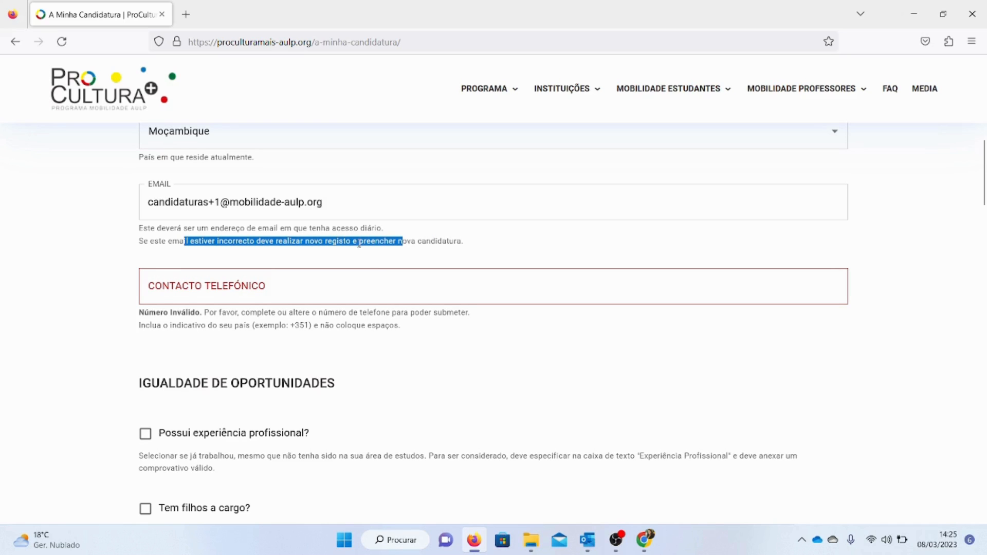
pyautogui.moveTo(456, 242); pyautogui.dragTo(250, 241)
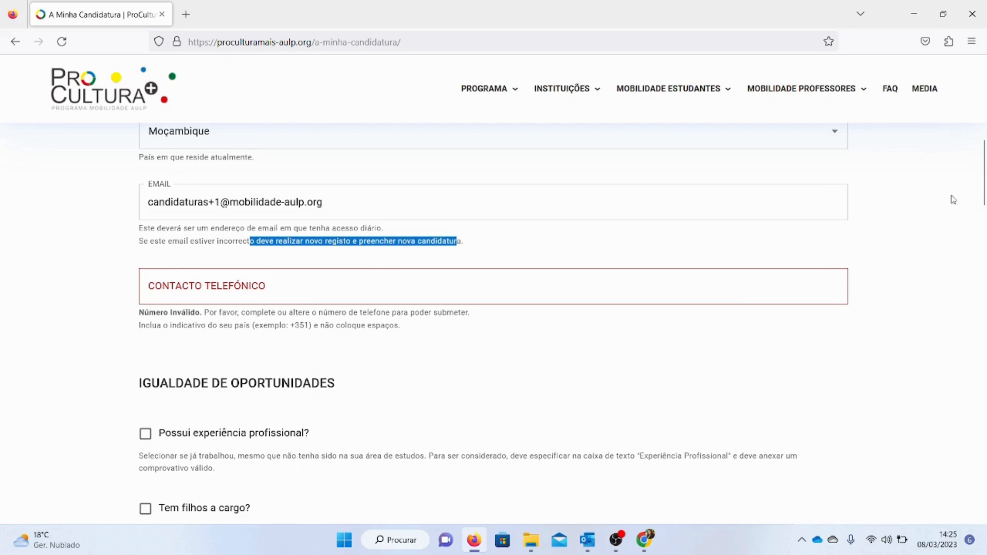
# Enter the applicant's phone number in the contact field, starting with the +351 country code and no spaces
pyautogui.scroll(-2, 983, 205)
pyautogui.scroll(1, 559, 242)
pyautogui.click(554, 242)
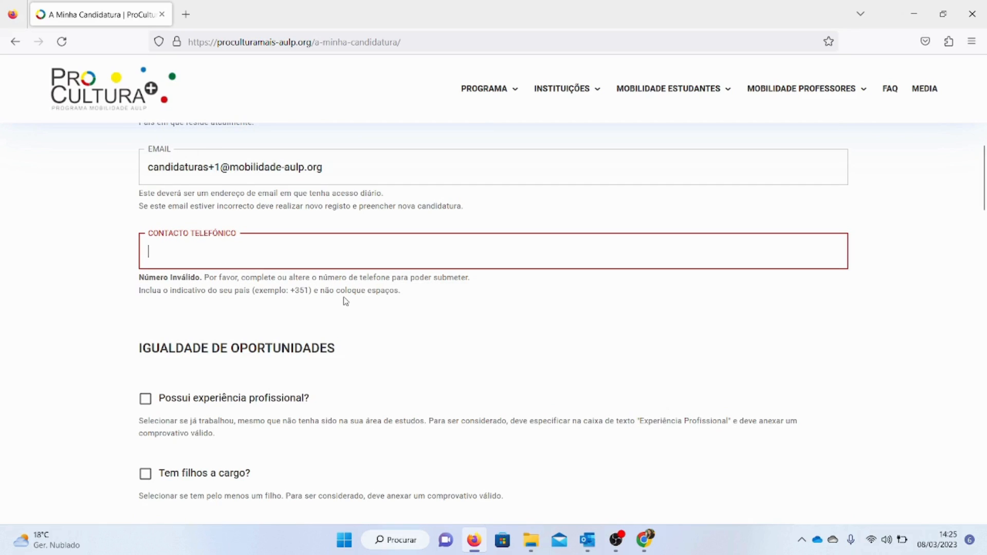
pyautogui.moveTo(312, 290); pyautogui.dragTo(172, 290)
pyautogui.click(177, 258)
pyautogui.write('+8+351')
pyautogui.moveTo(159, 252); pyautogui.dragTo(134, 251)
pyautogui.press('End')
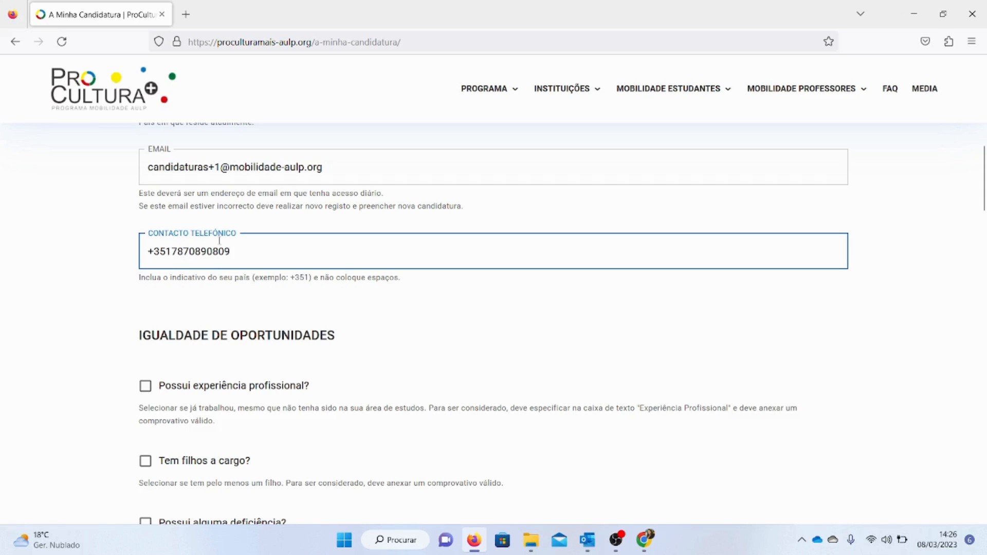
# Read the instructions for the professional experience option in the equal opportunities section
pyautogui.click(172, 251)
pyautogui.moveTo(982, 183); pyautogui.dragTo(983, 208)
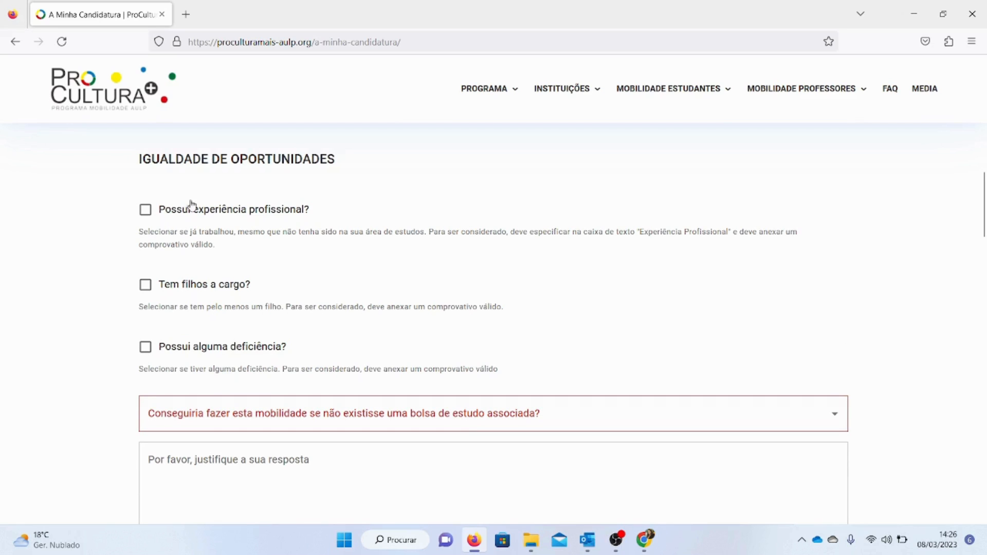
pyautogui.moveTo(190, 348); pyautogui.dragTo(297, 253)
pyautogui.click(407, 162)
pyautogui.moveTo(153, 231); pyautogui.dragTo(234, 250)
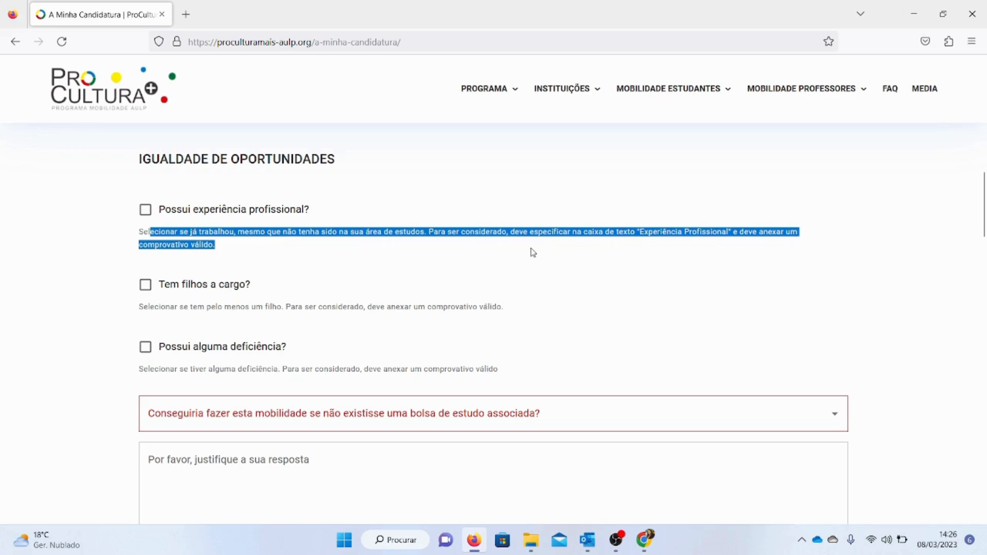
pyautogui.click(209, 243)
pyautogui.moveTo(210, 246); pyautogui.dragTo(137, 233)
pyautogui.click(191, 234)
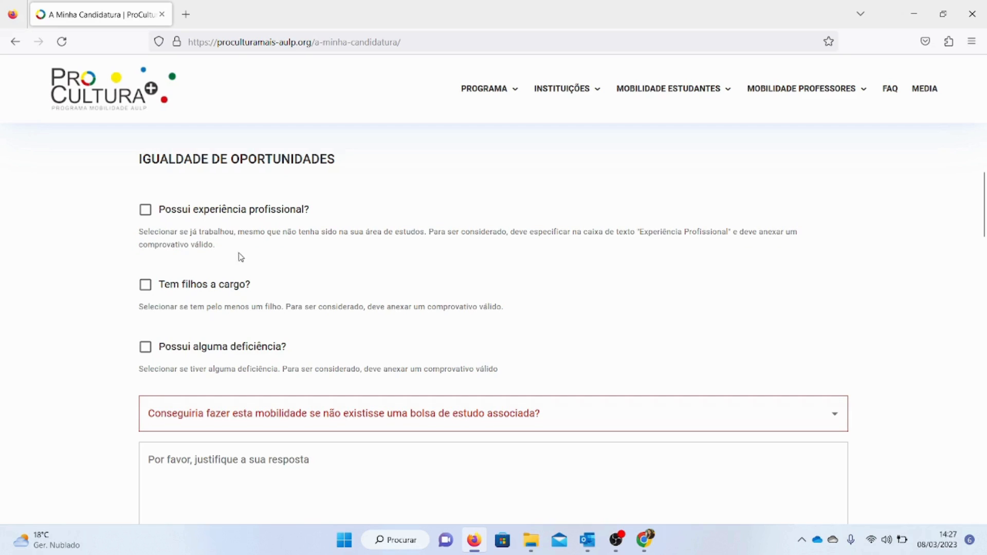
# Tick the professional experience option and describe it as 'Trabalhei entre 2013-2015 numa loja de roupa. Em 2018 trabalhei num restaurante.'
pyautogui.click(146, 210)
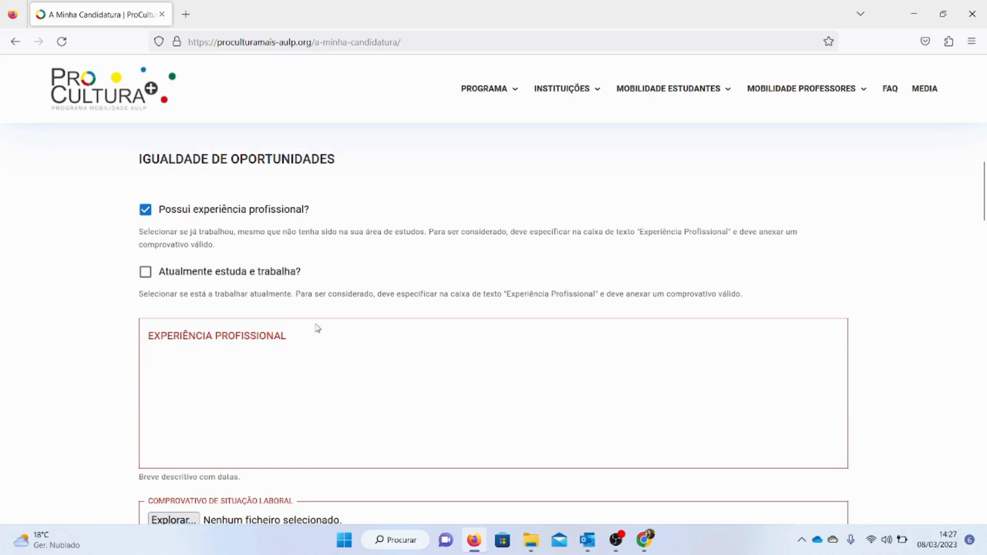
pyautogui.click(224, 343)
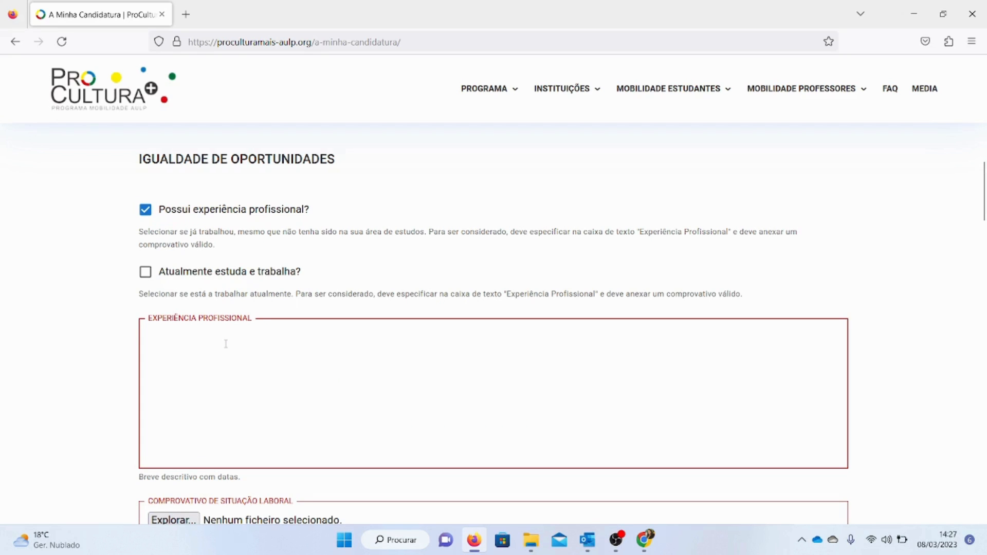
pyautogui.write('Trabalhe')
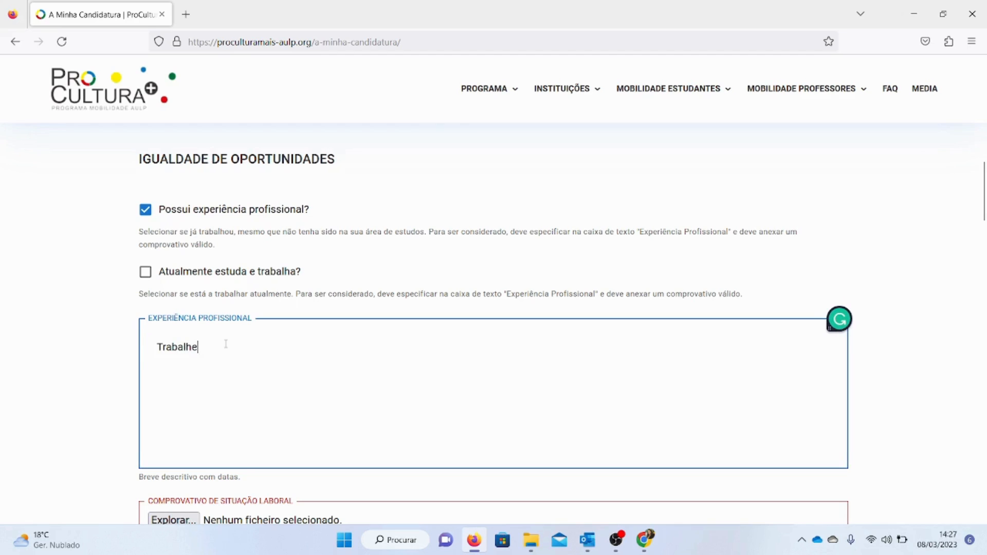
pyautogui.write('i entre 2013-2015 numa loja')
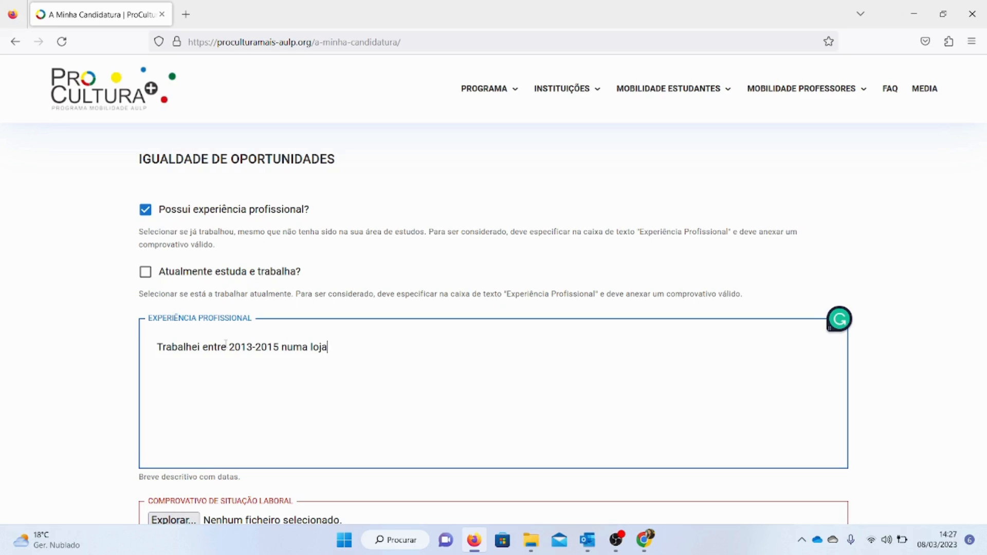
pyautogui.write('upa. ')
pyautogui.write('Em')
pyautogui.write(' 201')
pyautogui.write('8 ')
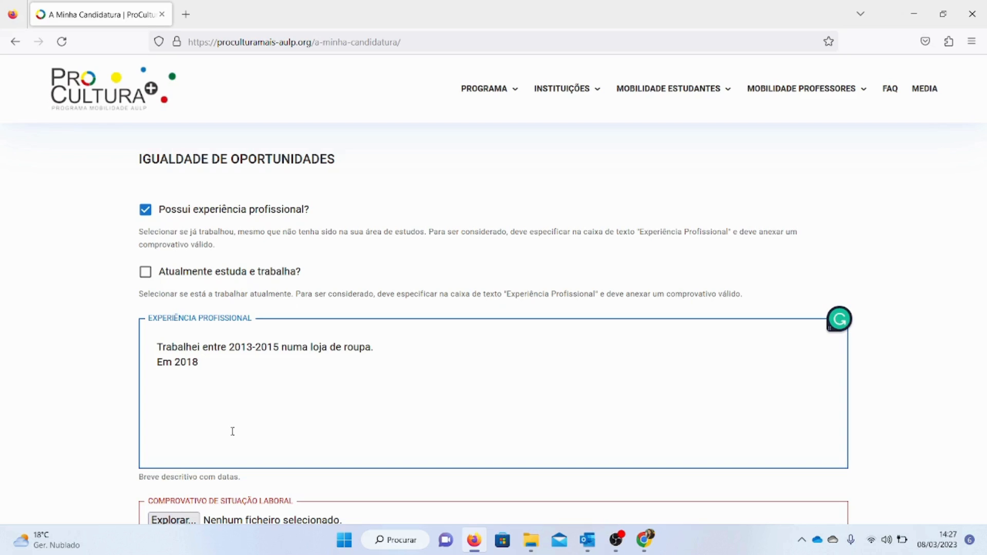
pyautogui.write('trabalhei num restaurante.')
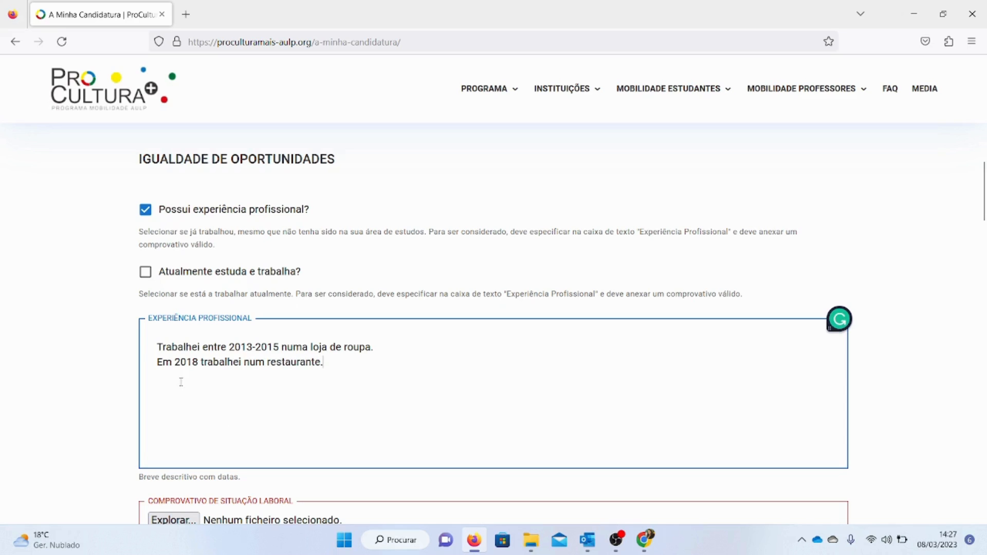
# Edit the second sentence of the experience description to read 'Em 2018, durante o Verão, trabalhei num restaurante.'
pyautogui.click(207, 366)
pyautogui.press('BackSpace')
pyautogui.write(', duranyte')
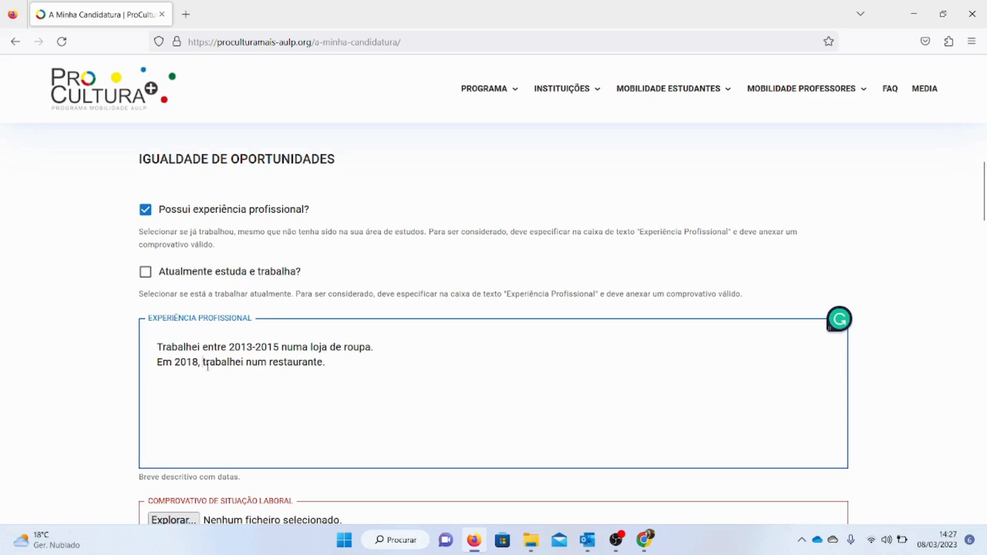
pyautogui.press('BackSpace')
pyautogui.press('BackSpace')
pyautogui.press('BackSpace')
pyautogui.write('te o Verão,')
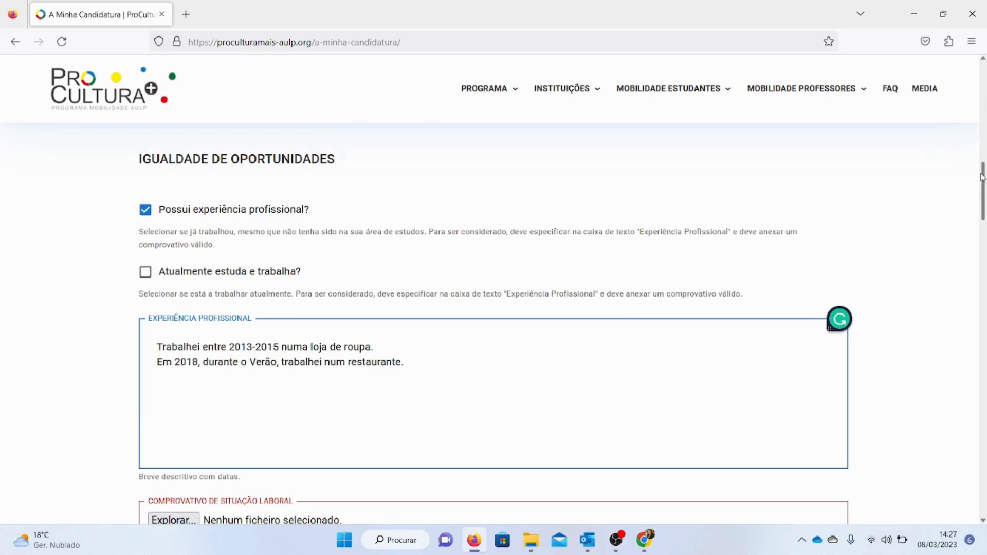
# Review the professional experience description and the employment proof instructions below it
pyautogui.scroll(-2, 982, 178)
pyautogui.scroll(3, 981, 177)
pyautogui.scroll(-3, 982, 195)
pyautogui.moveTo(986, 207); pyautogui.dragTo(986, 207)
pyautogui.click(290, 365)
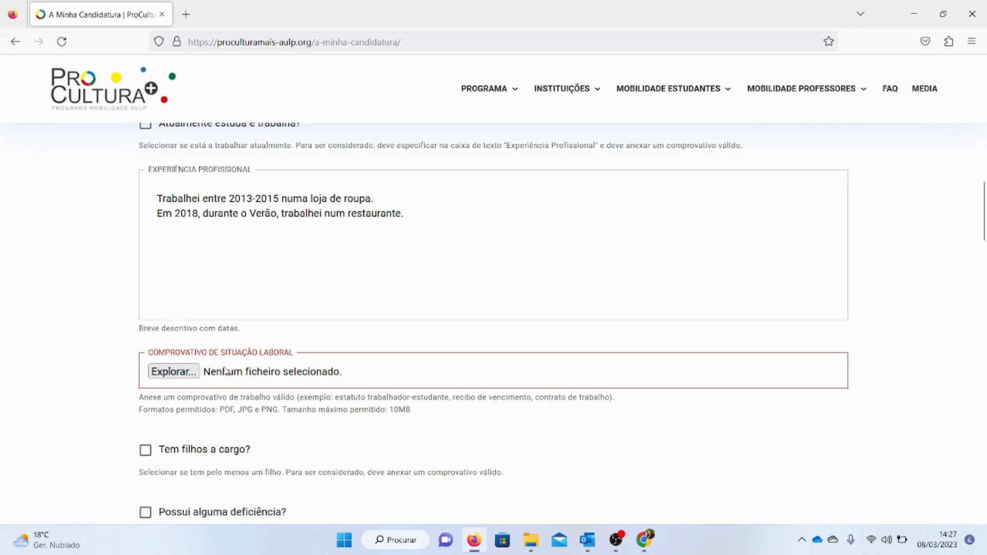
pyautogui.moveTo(278, 198); pyautogui.dragTo(325, 267)
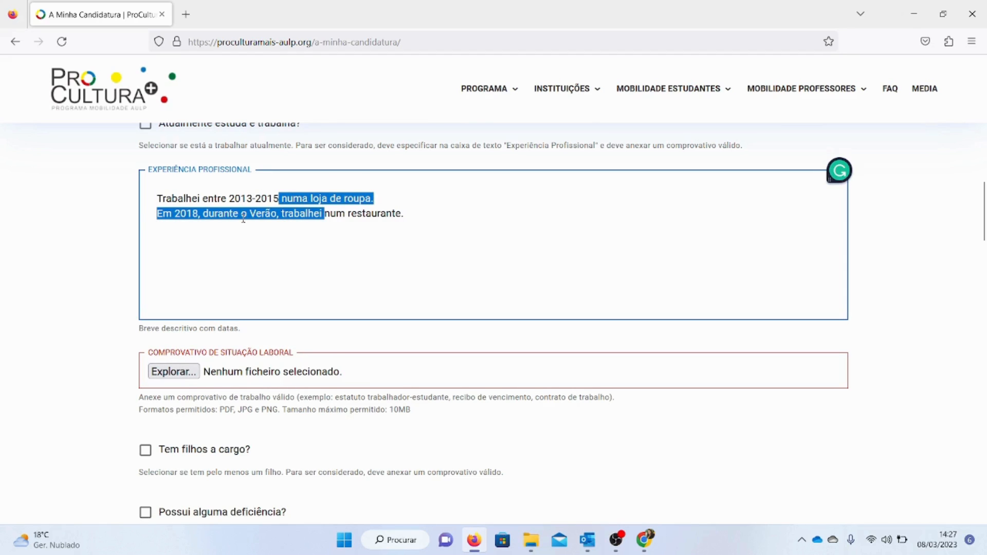
pyautogui.moveTo(300, 397); pyautogui.dragTo(449, 398)
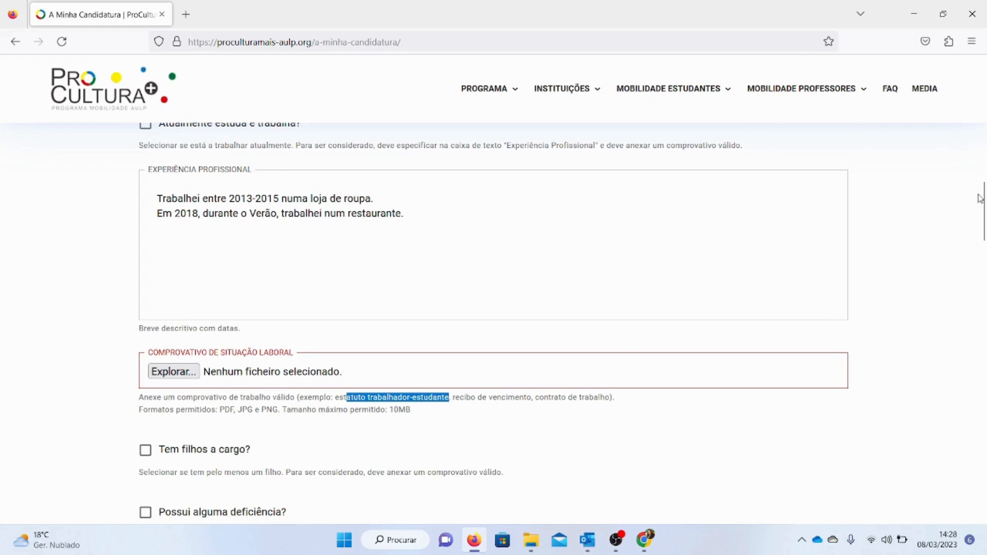
pyautogui.scroll(3, 980, 200)
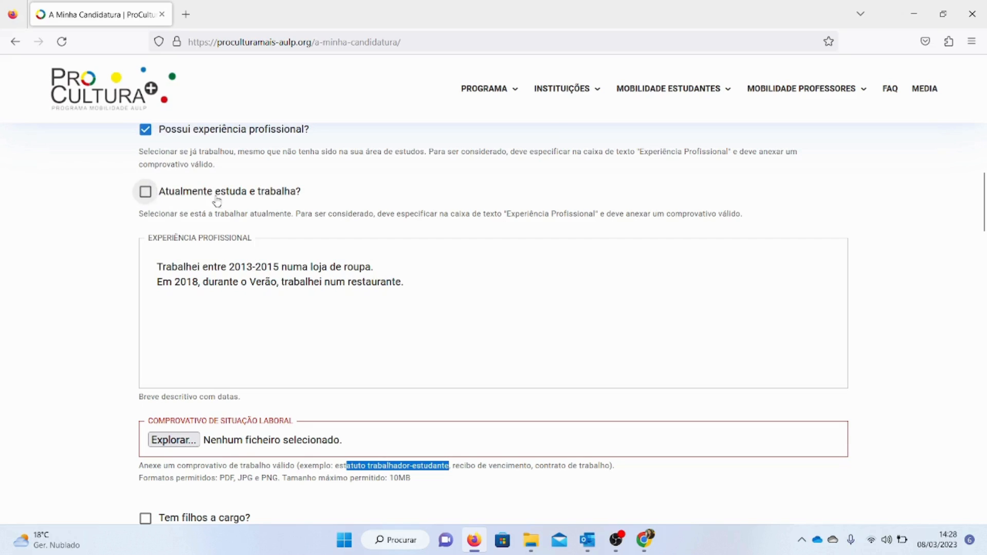
# Tick the currently studying and working option and add the line 'Atualmente trabalho numa organização de estudantes.' to the experience description
pyautogui.click(148, 194)
pyautogui.click(360, 282)
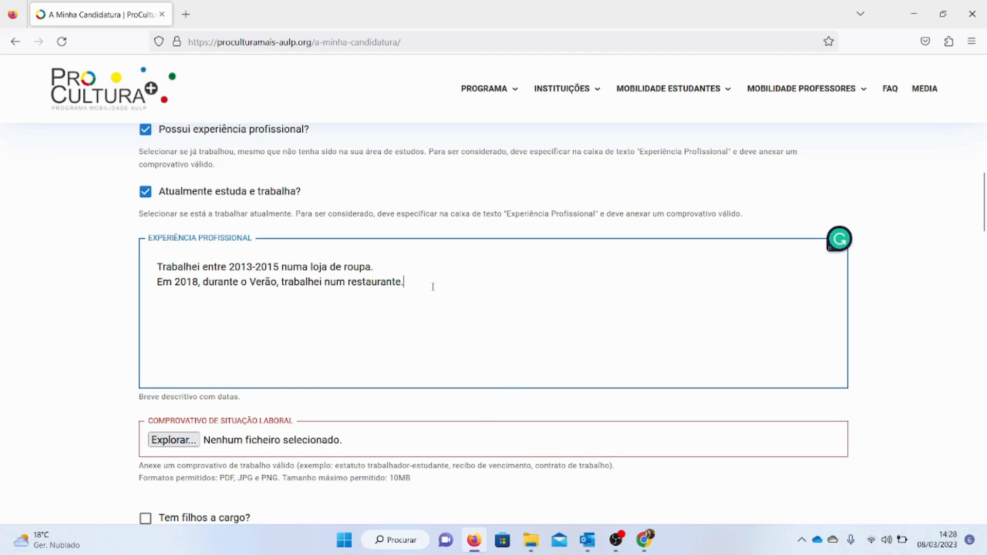
pyautogui.press('Return')
pyautogui.write('Atualmente traba')
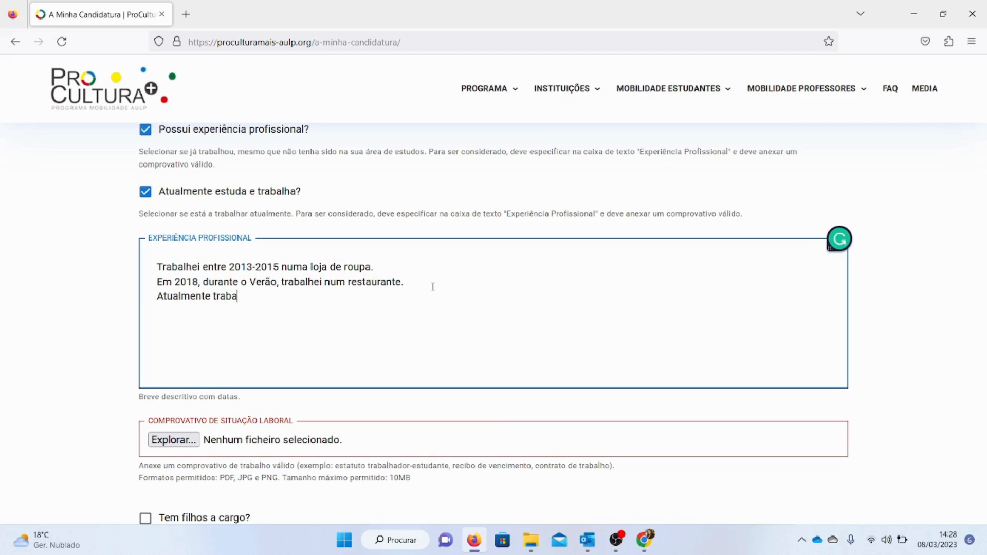
pyautogui.write('lho numa organizaçã')
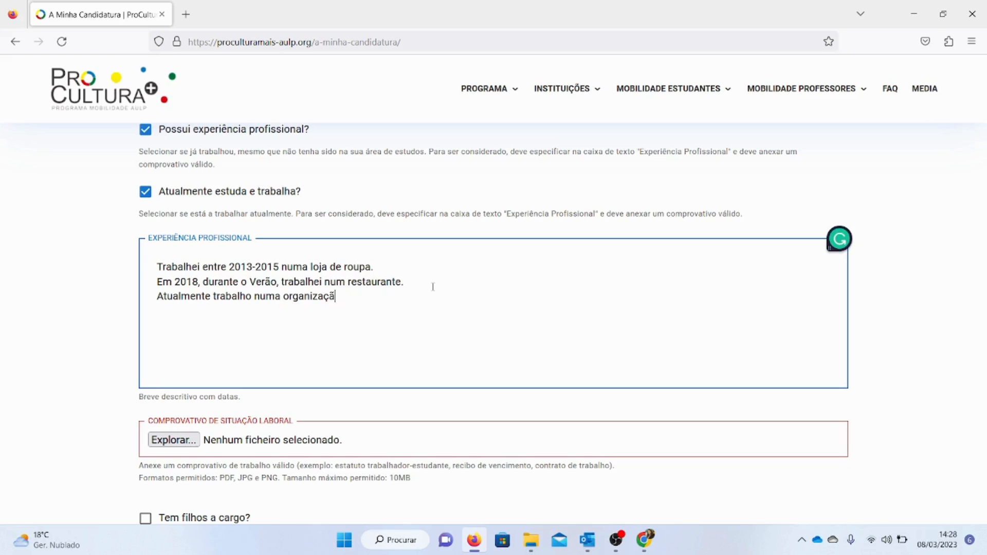
pyautogui.write('o de estudantes.')
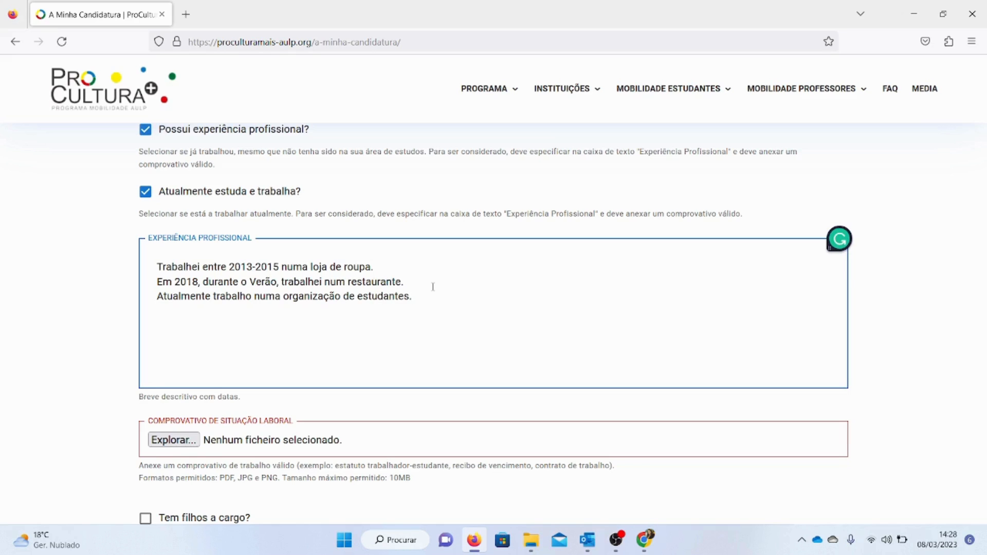
# Examine the experience description and the accepted employment proof documents
pyautogui.tripleClick(355, 296)
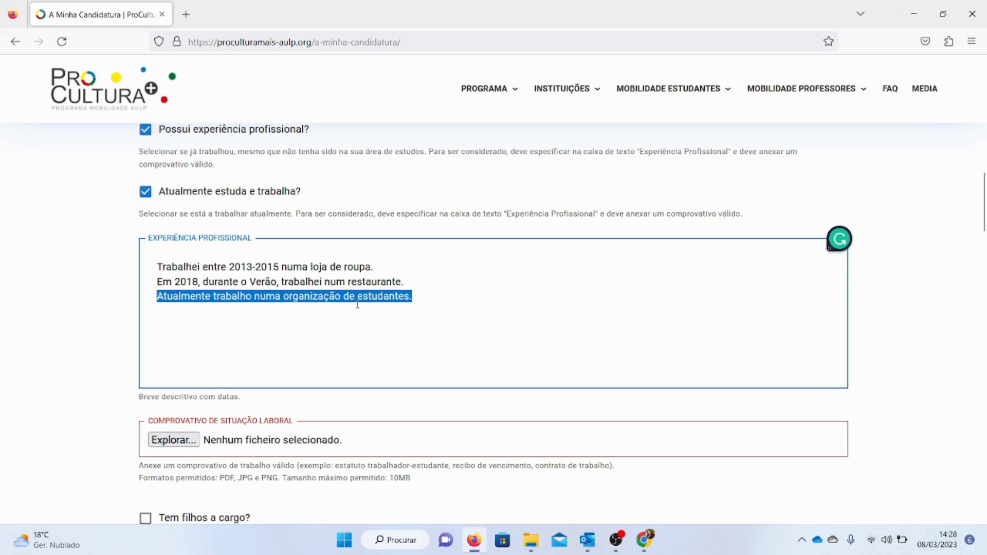
pyautogui.click(437, 323)
pyautogui.scroll(-4, 982, 247)
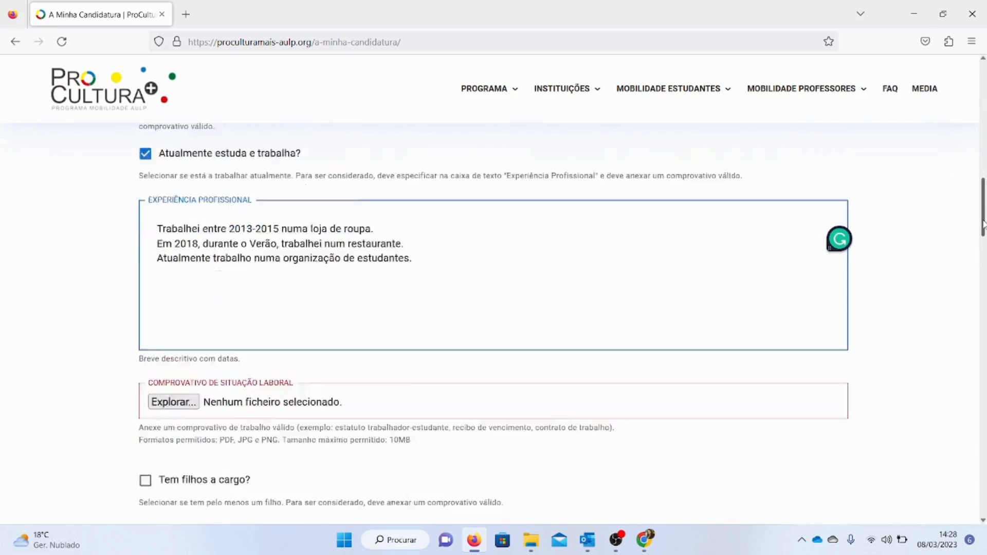
pyautogui.scroll(2, 982, 242)
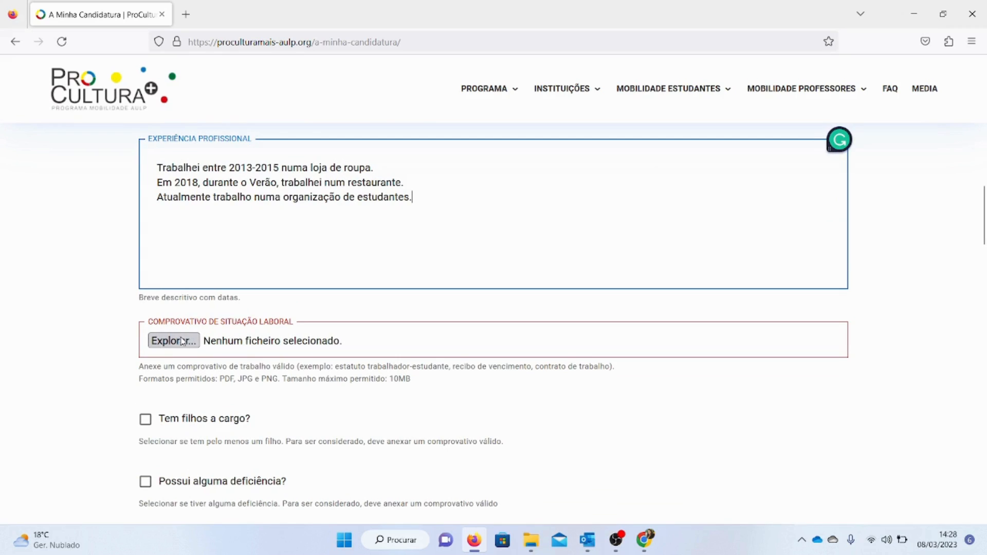
pyautogui.moveTo(372, 366); pyautogui.dragTo(526, 366)
pyautogui.click(322, 165)
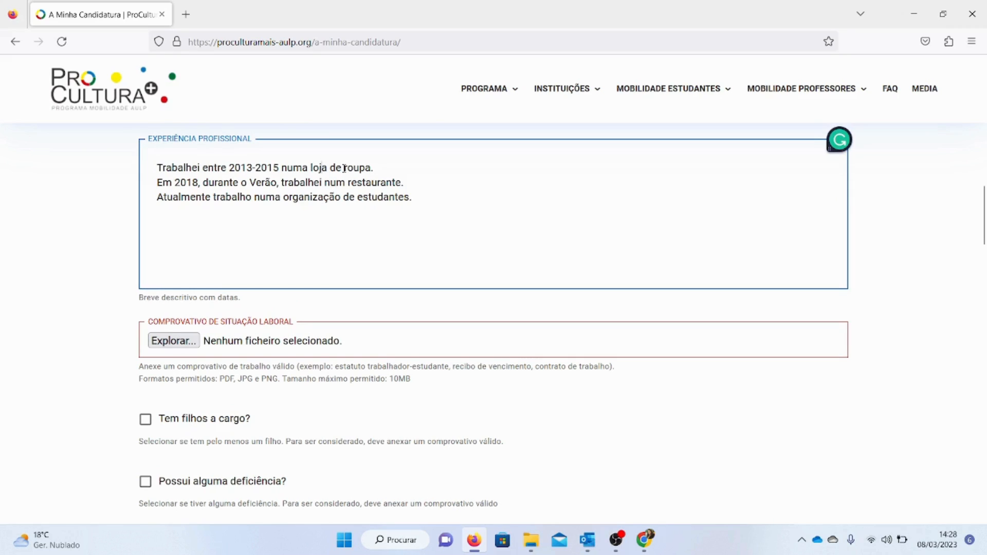
pyautogui.moveTo(275, 168); pyautogui.dragTo(360, 171)
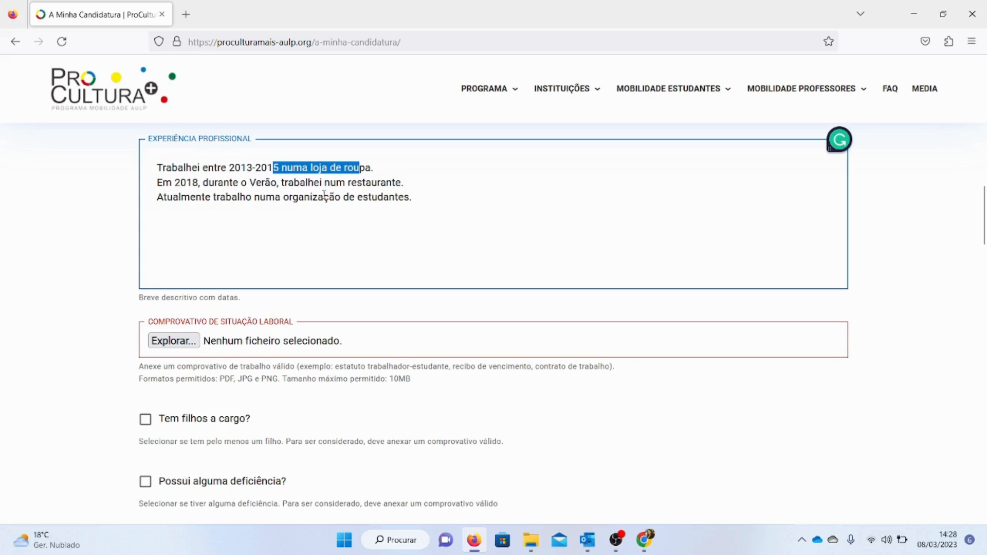
pyautogui.moveTo(209, 183); pyautogui.dragTo(380, 182)
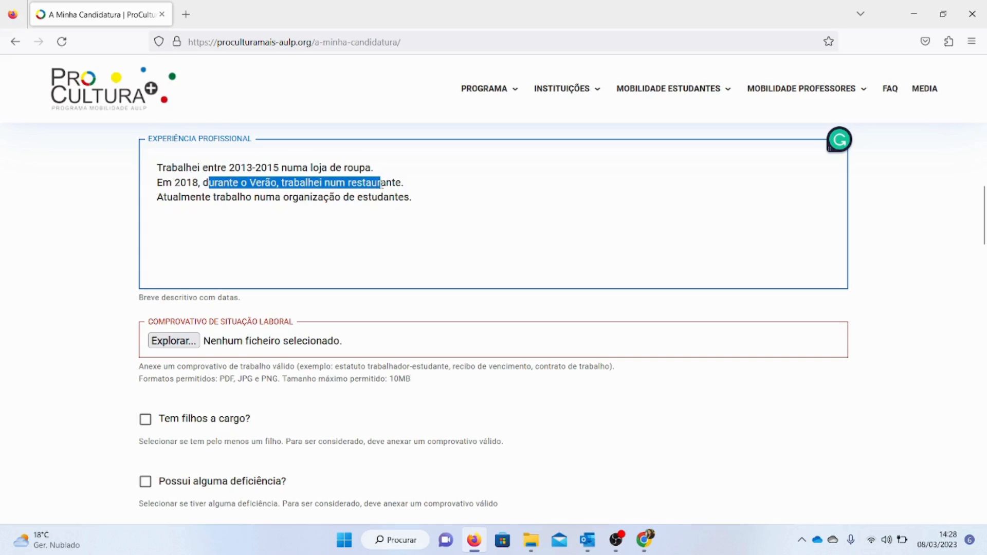
pyautogui.moveTo(266, 198); pyautogui.dragTo(394, 205)
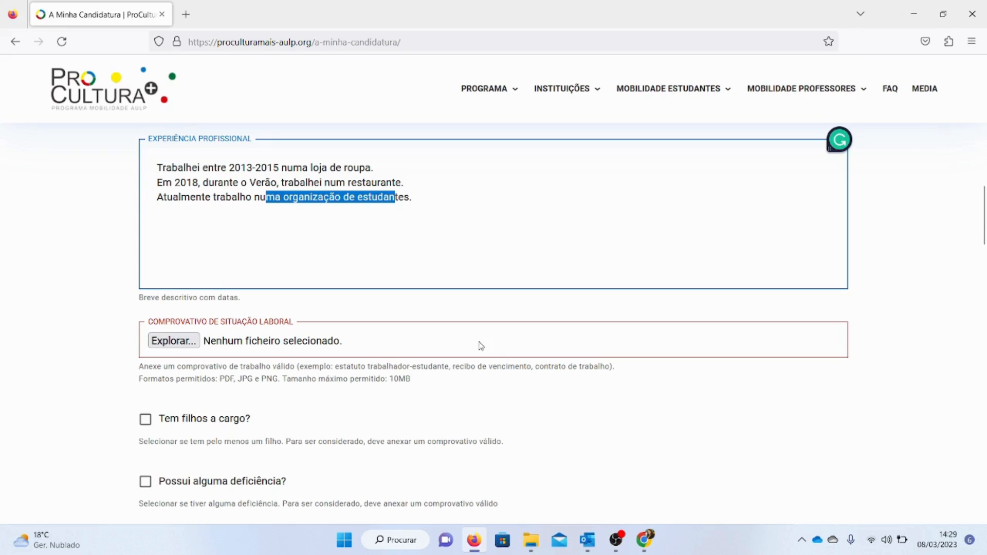
pyautogui.moveTo(554, 364); pyautogui.dragTo(609, 364)
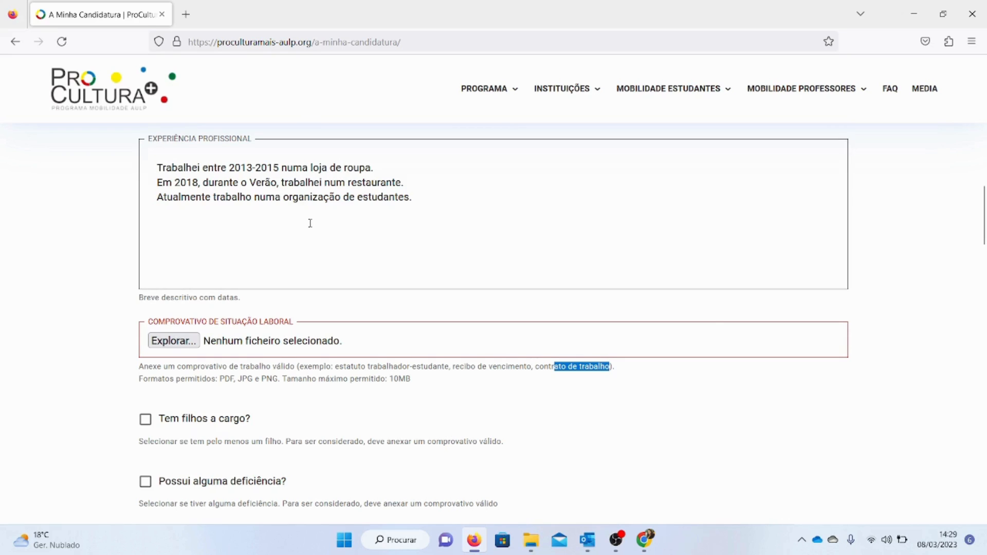
pyautogui.moveTo(982, 231); pyautogui.dragTo(982, 230)
pyautogui.scroll(3, 982, 232)
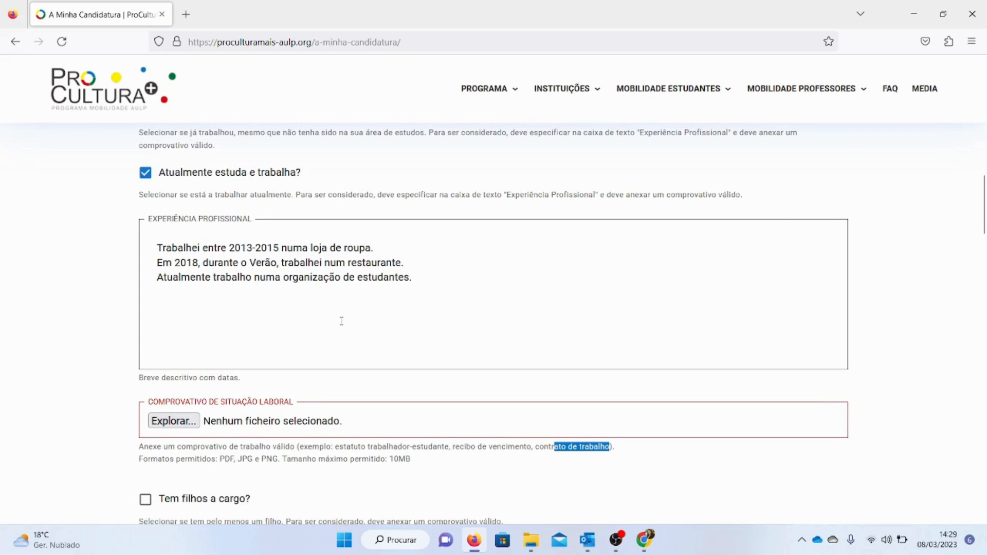
pyautogui.moveTo(367, 446); pyautogui.dragTo(572, 448)
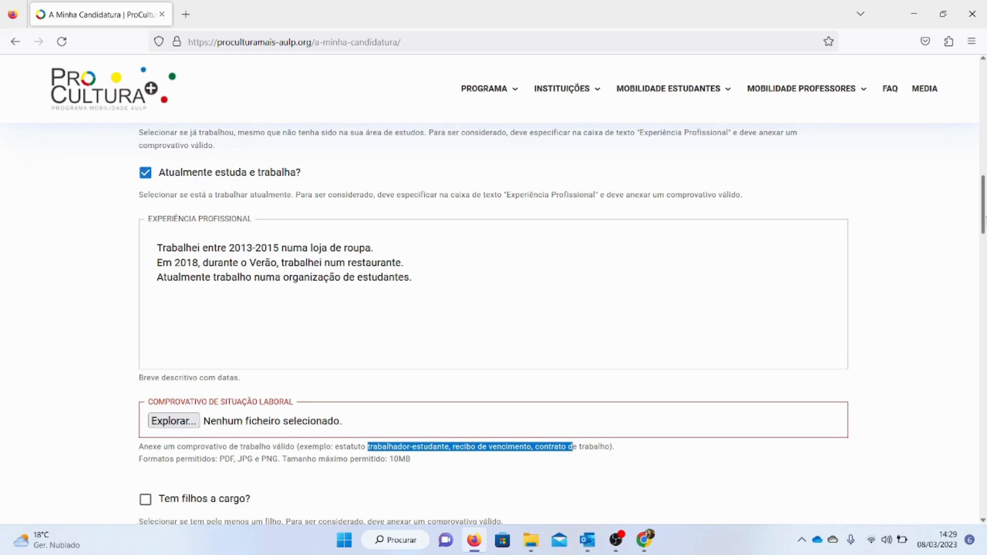
pyautogui.moveTo(982, 230); pyautogui.dragTo(982, 218)
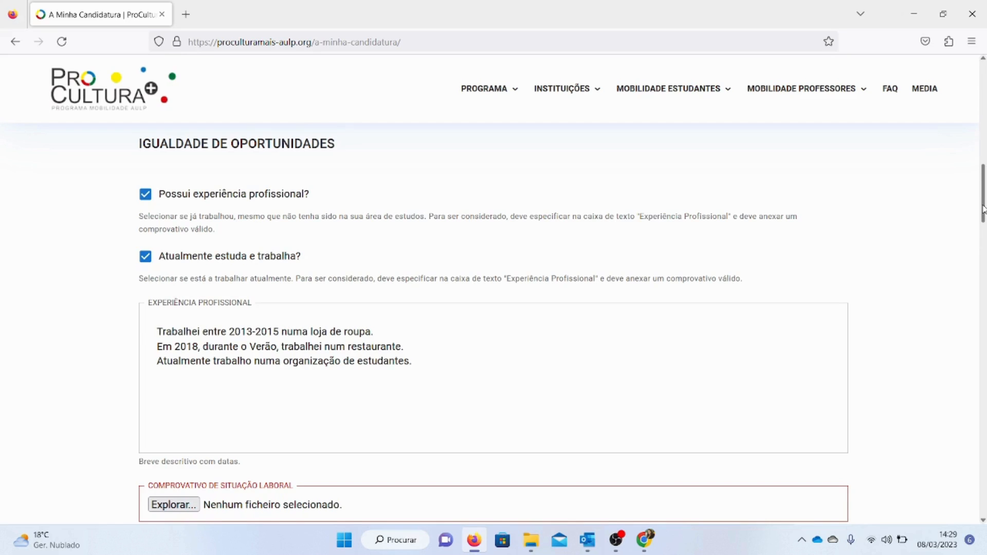
pyautogui.moveTo(983, 208); pyautogui.dragTo(982, 238)
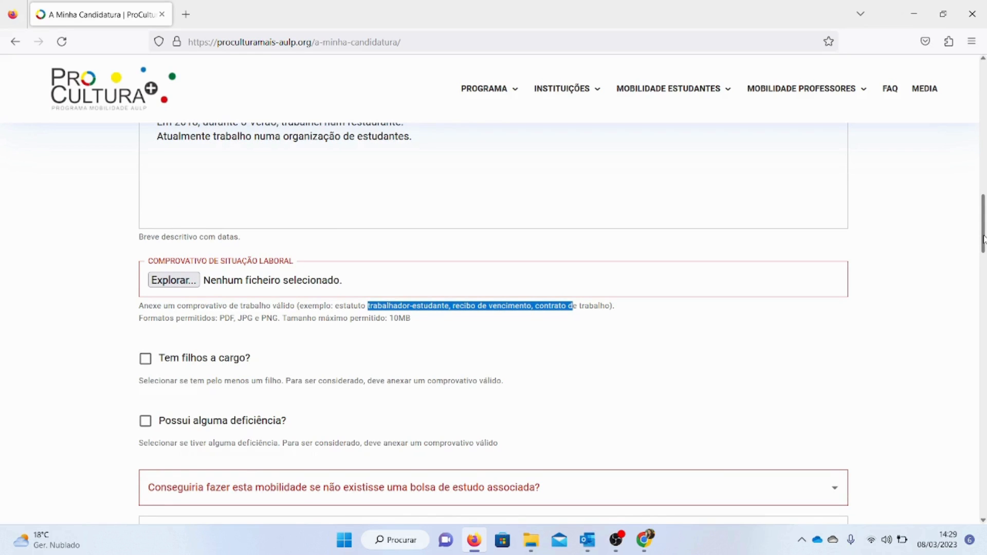
# Tick the dependent children option and review the parenthood proof requirements
pyautogui.scroll(-3, 496, 215)
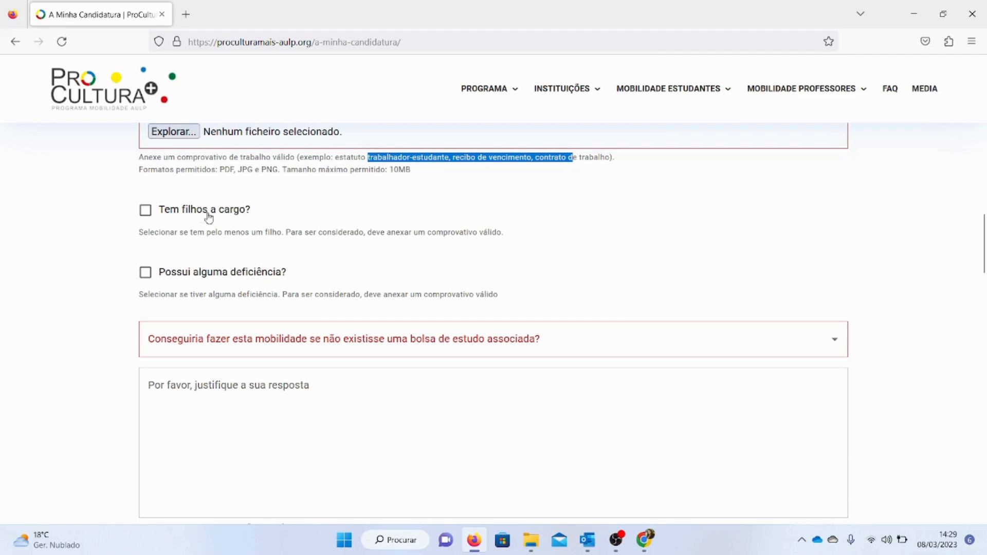
pyautogui.click(146, 211)
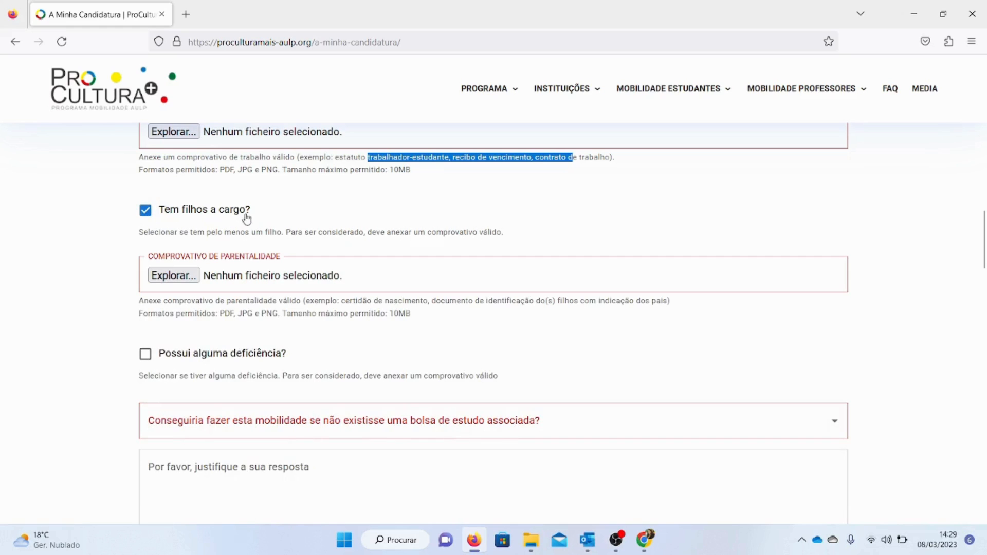
pyautogui.click(144, 210)
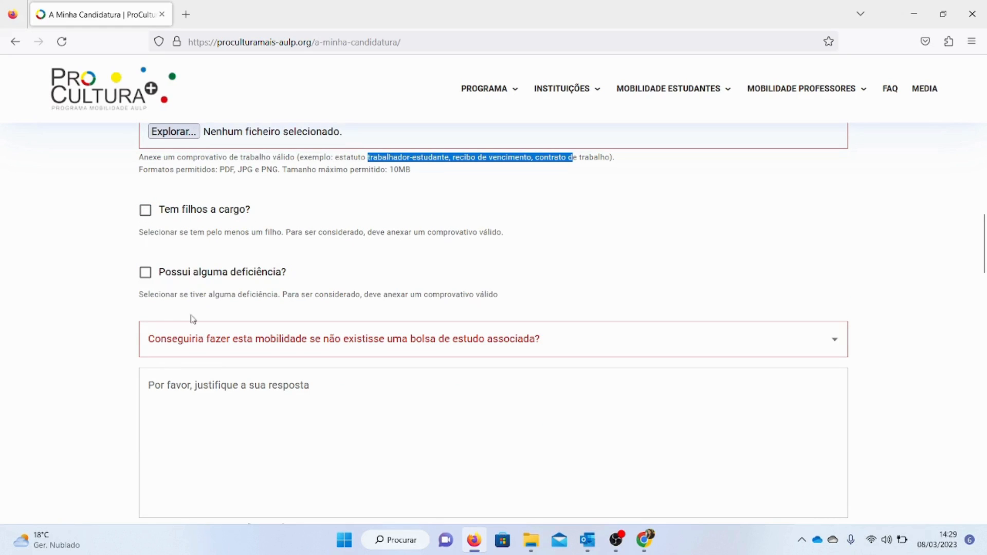
pyautogui.click(146, 211)
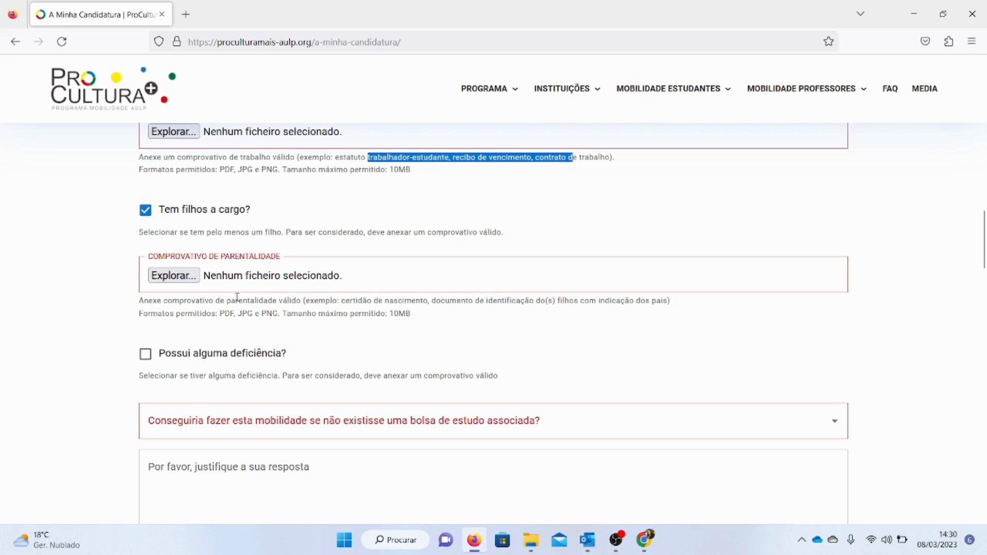
pyautogui.moveTo(350, 301); pyautogui.dragTo(675, 303)
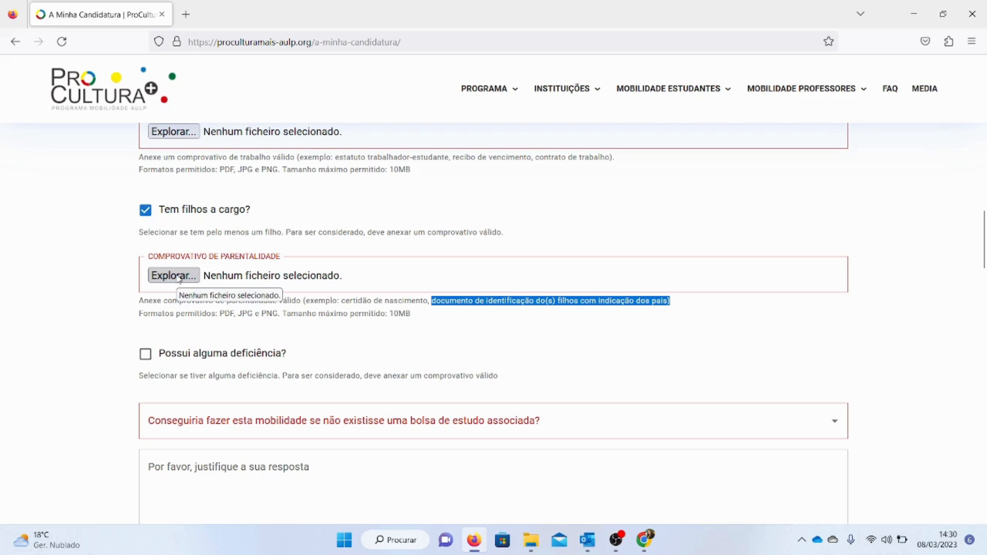
# Tick the disability option and review the disability proof upload field
pyautogui.moveTo(983, 226); pyautogui.dragTo(983, 236)
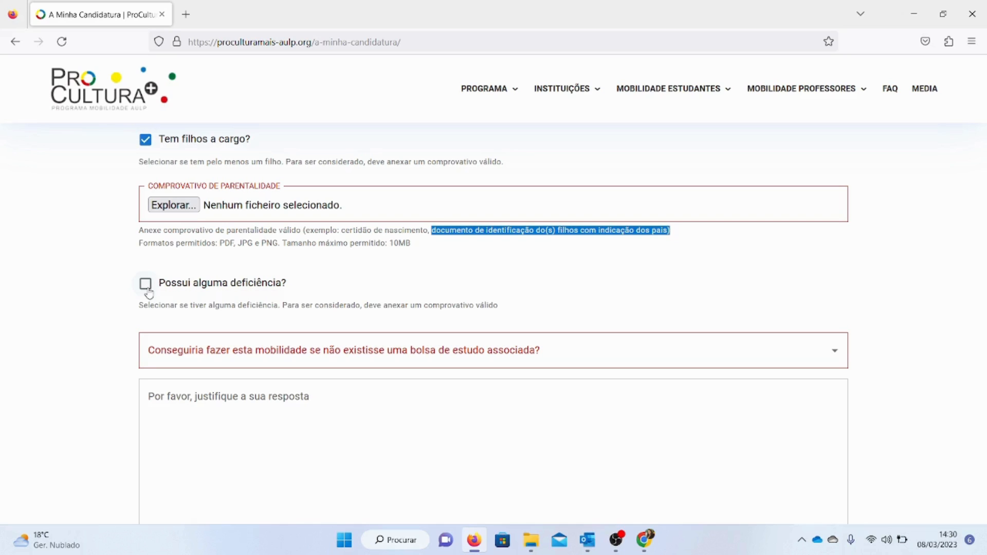
pyautogui.moveTo(164, 285); pyautogui.dragTo(288, 302)
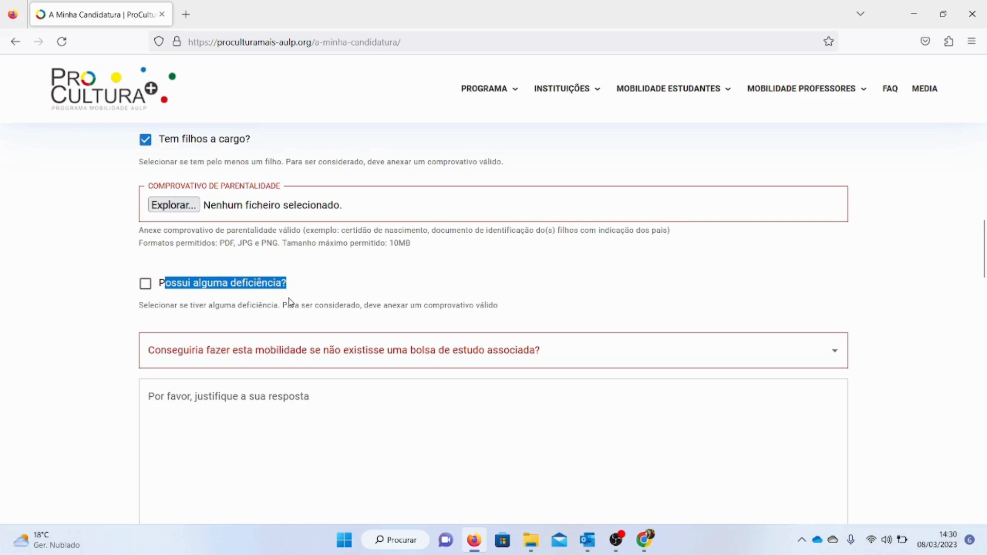
pyautogui.click(146, 285)
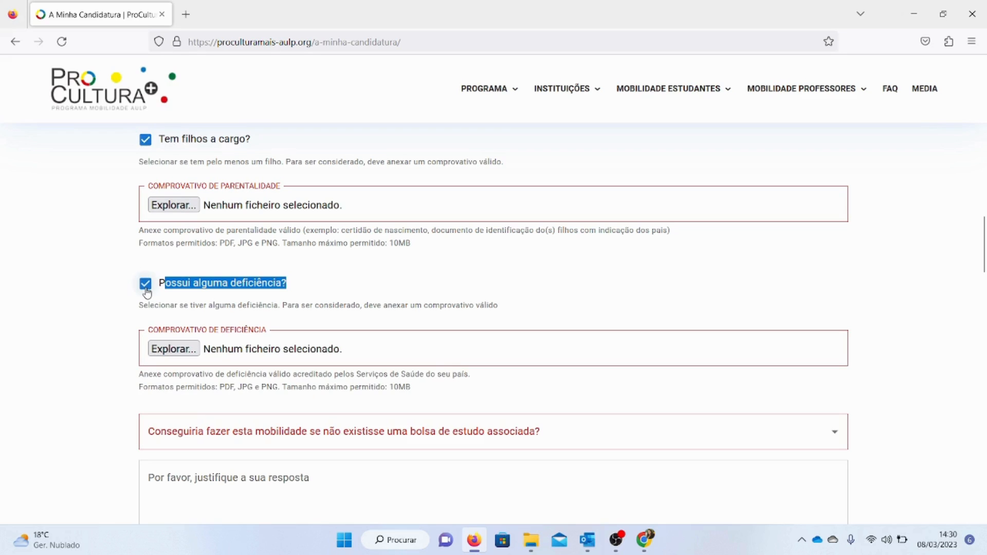
pyautogui.moveTo(983, 257); pyautogui.dragTo(984, 273)
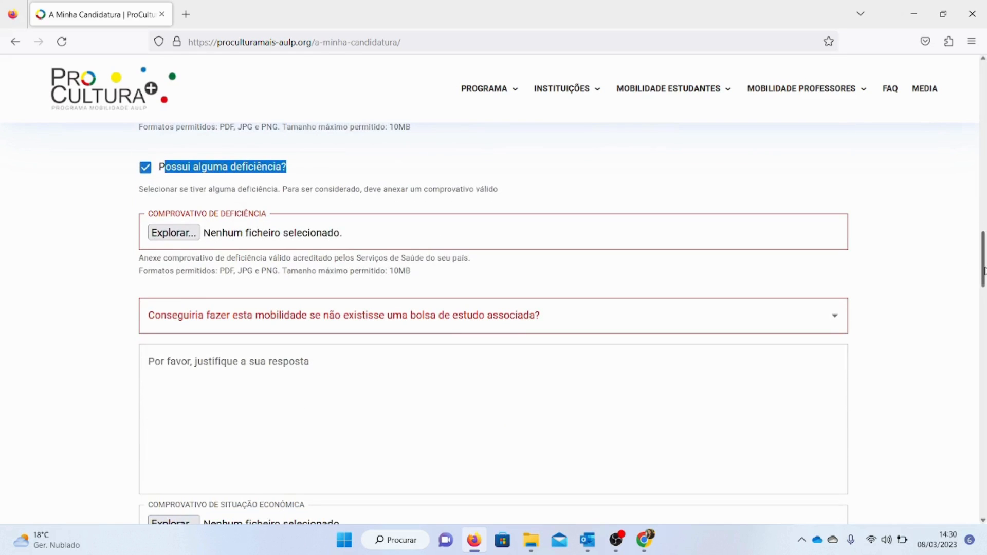
pyautogui.click(191, 238)
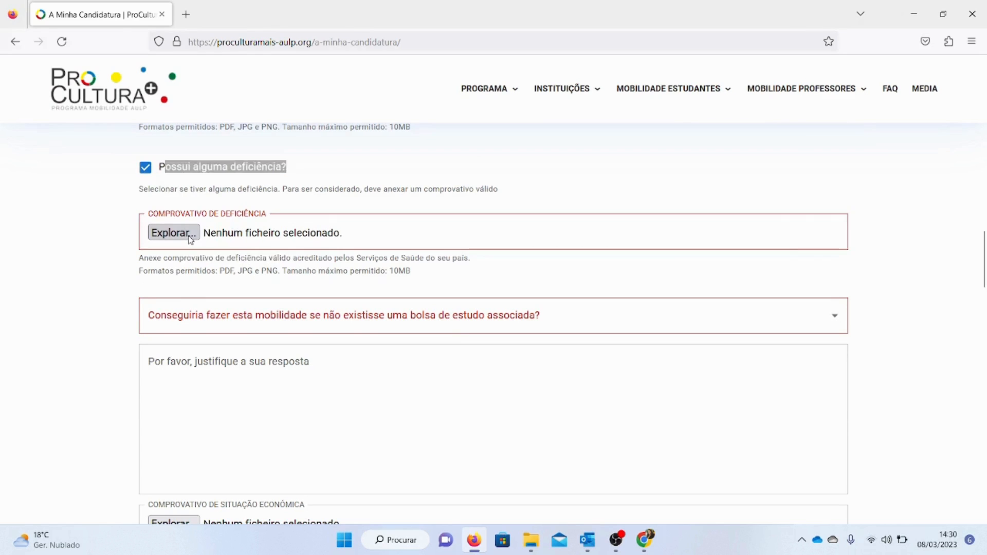
pyautogui.click(814, 288)
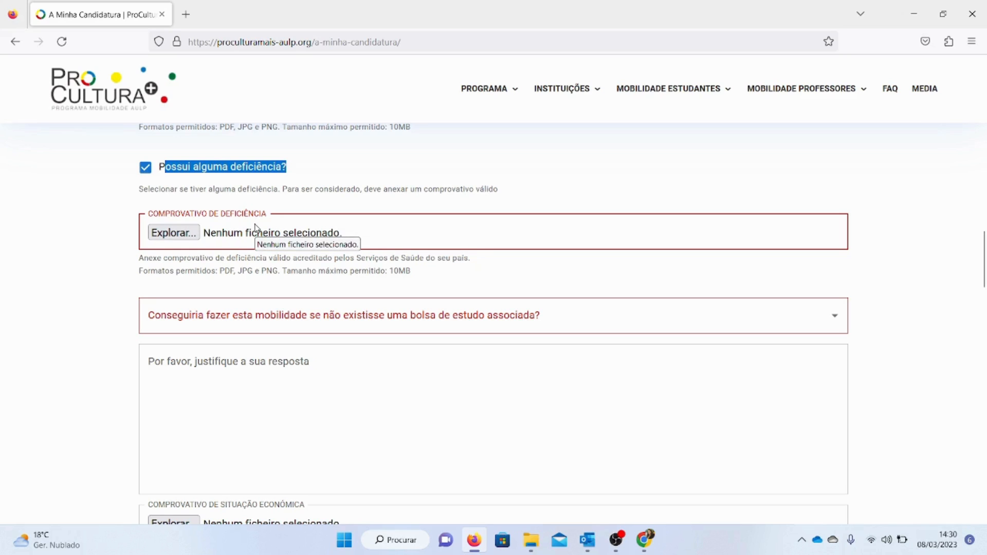
pyautogui.click(284, 190)
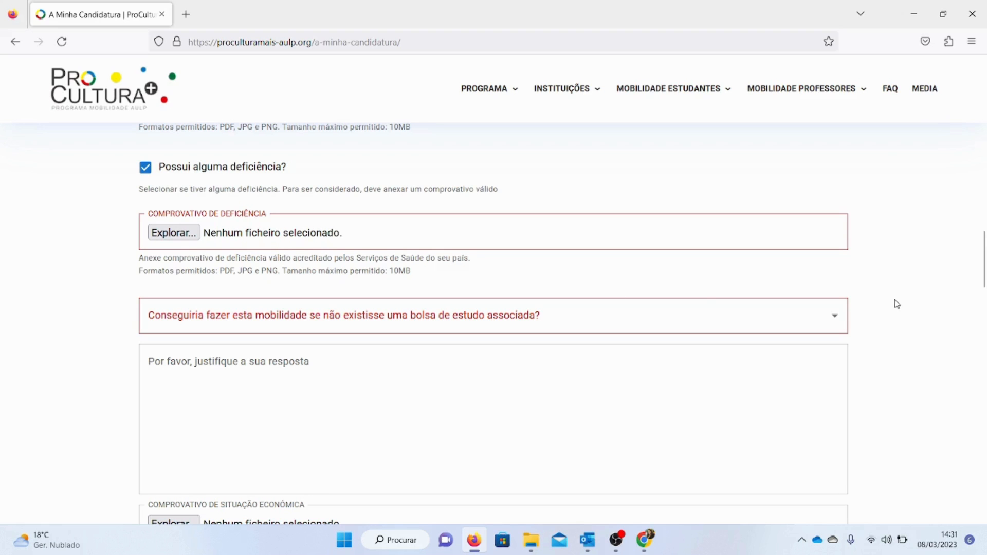
# Answer SIM to whether the mobility could be done without an associated scholarship
pyautogui.scroll(-3, 983, 290)
pyautogui.scroll(1, 984, 291)
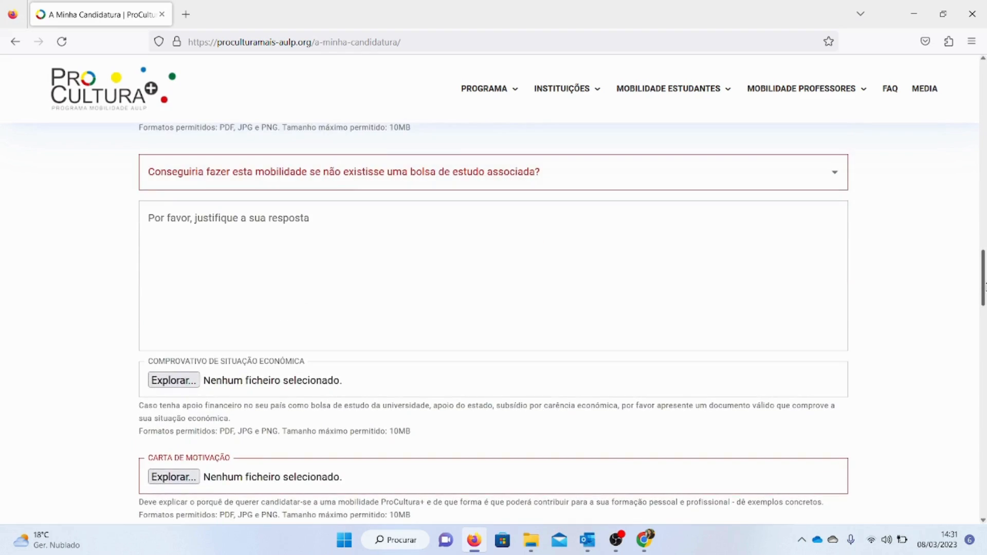
pyautogui.click(411, 169)
pyautogui.click(411, 169)
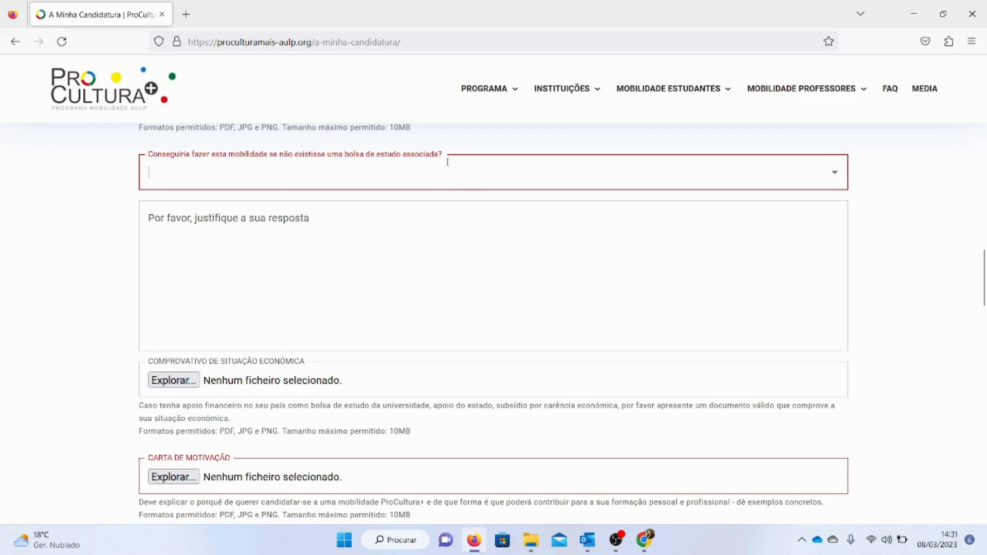
pyautogui.click(834, 175)
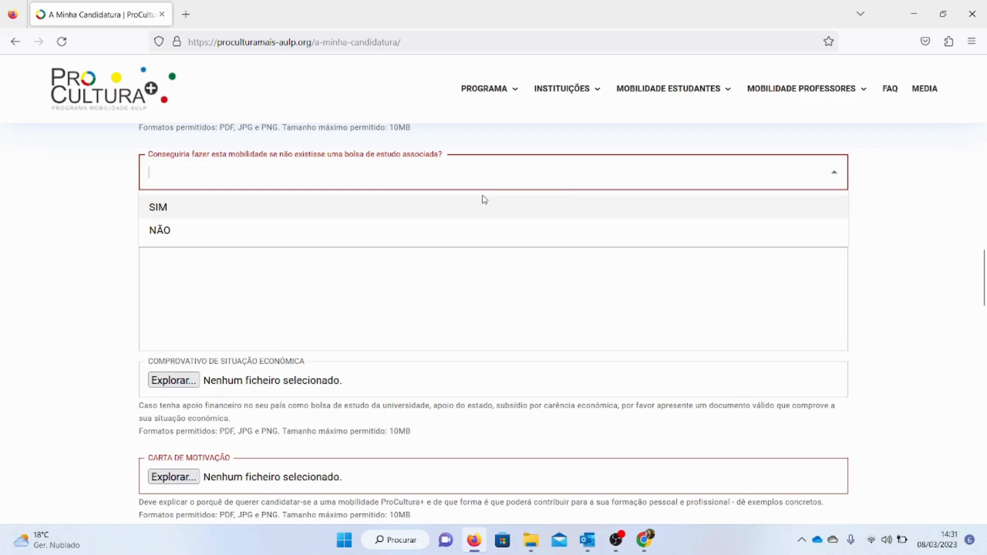
pyautogui.click(423, 207)
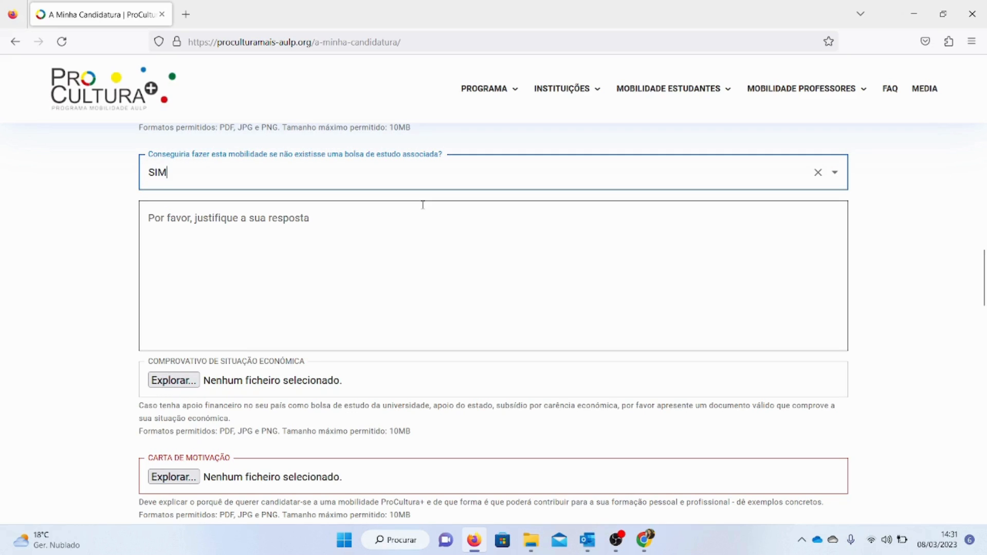
# Write the justification 'Pois os meus pais estão ambos empregados e possuem recursos financeiros para pagar os meus estudos, inclusive no exterior.'
pyautogui.click(368, 229)
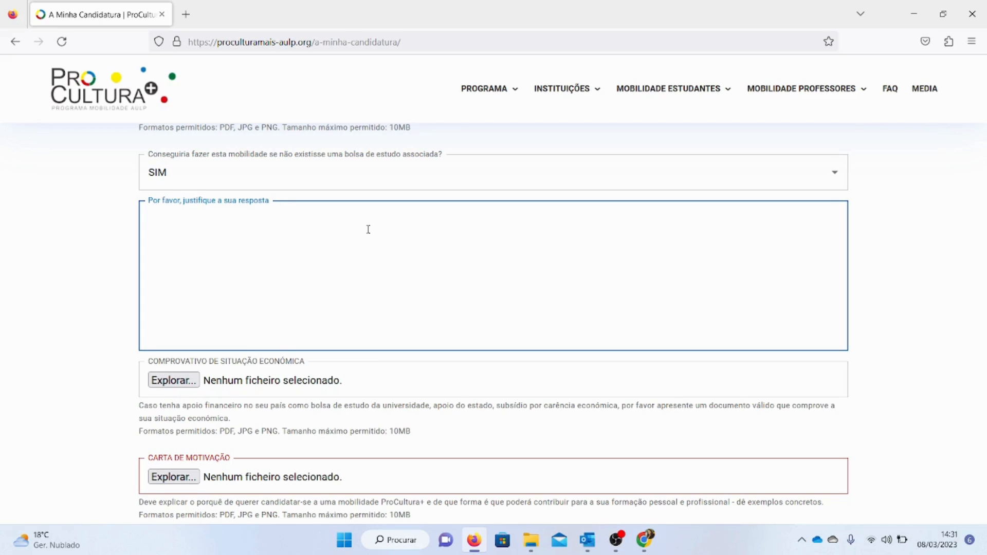
pyautogui.write('Pois os ')
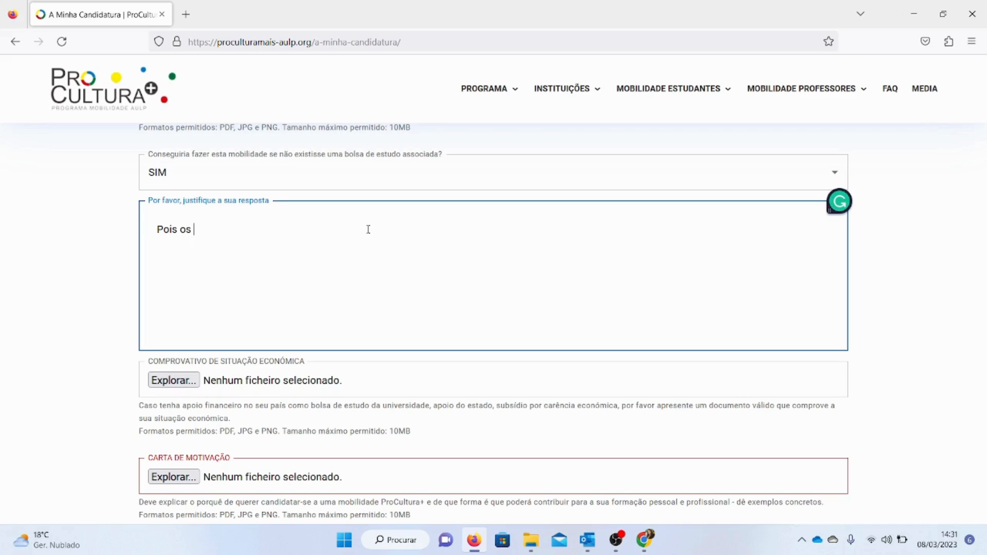
pyautogui.write('meus pais e')
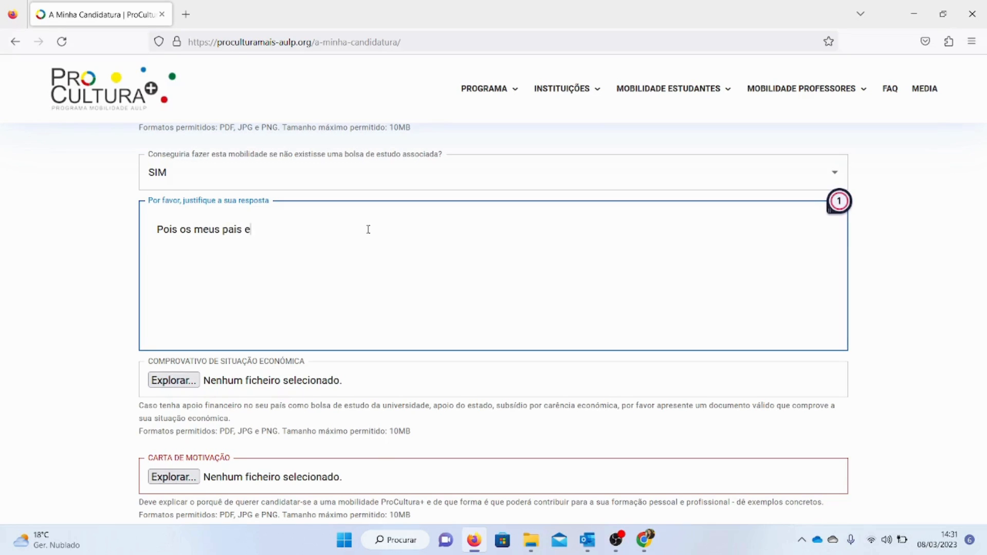
pyautogui.write('stão ambos em')
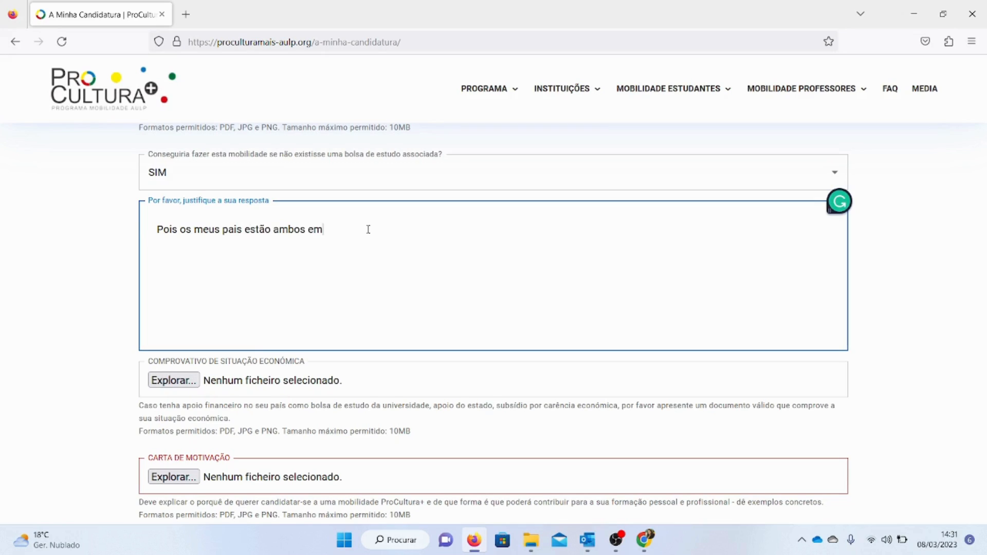
pyautogui.write('pregados e possuem recursos')
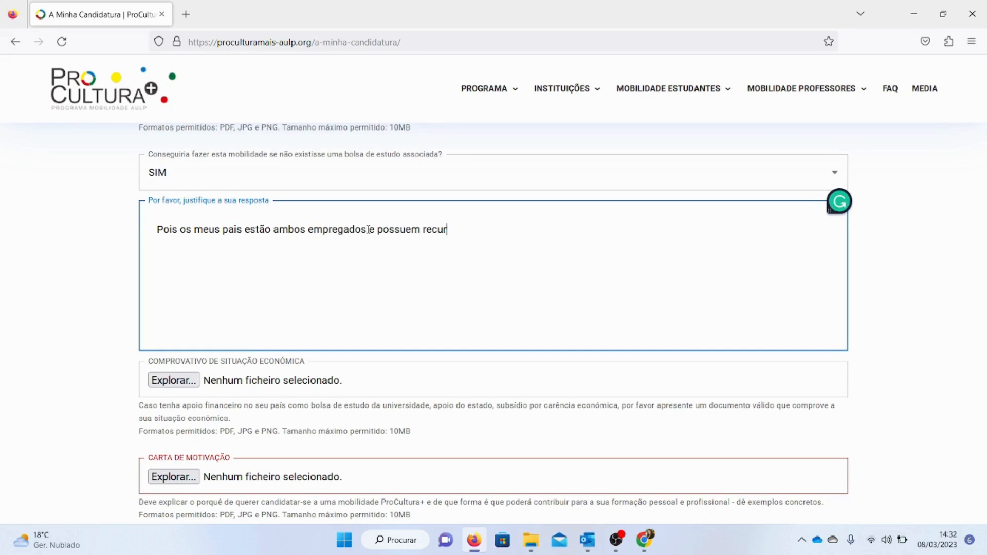
pyautogui.press('BackSpace')
pyautogui.press('BackSpace')
pyautogui.press('BackSpace')
pyautogui.write('sos financeiros para pa')
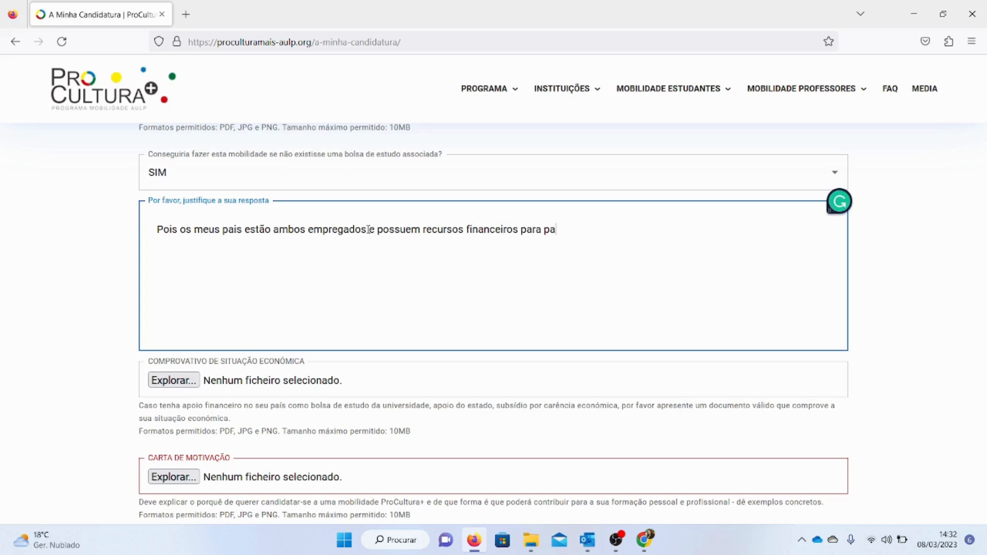
pyautogui.write('gar os meus est')
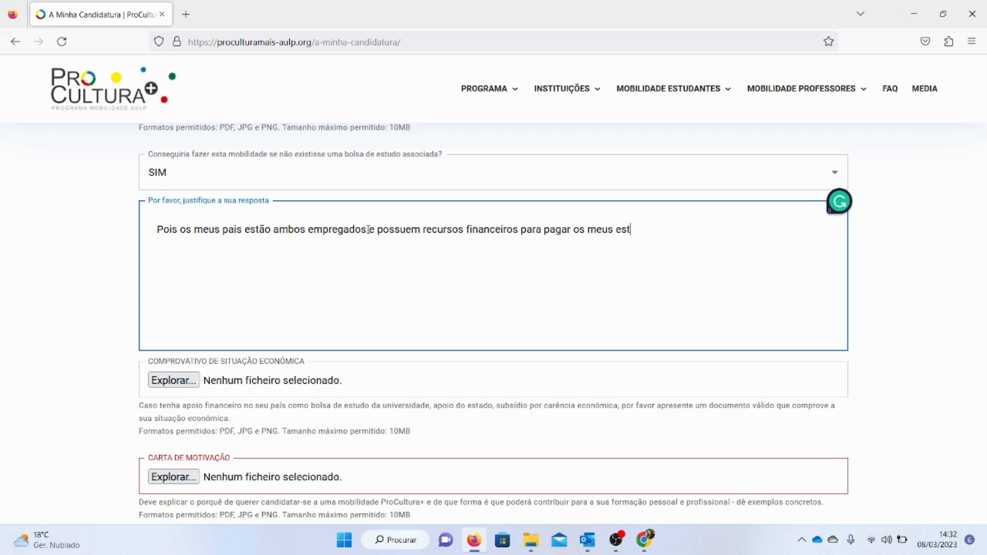
pyautogui.write('udos, inclusive ')
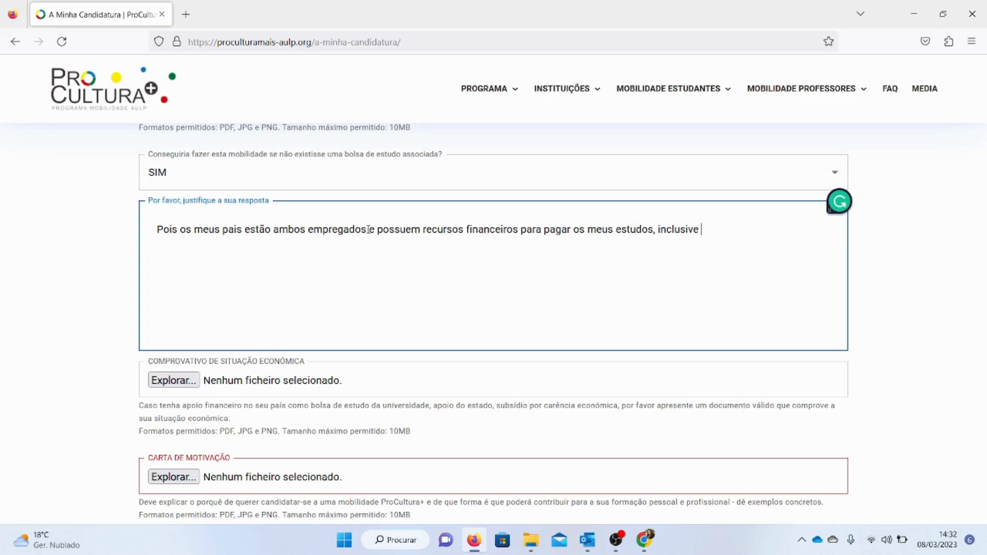
pyautogui.write('no exterior par')
pyautogui.press('BackSpace')
pyautogui.press('BackSpace')
pyautogui.press('BackSpace')
# Change the scholarship answer to NÃO and clear the justification text
pyautogui.click(334, 180)
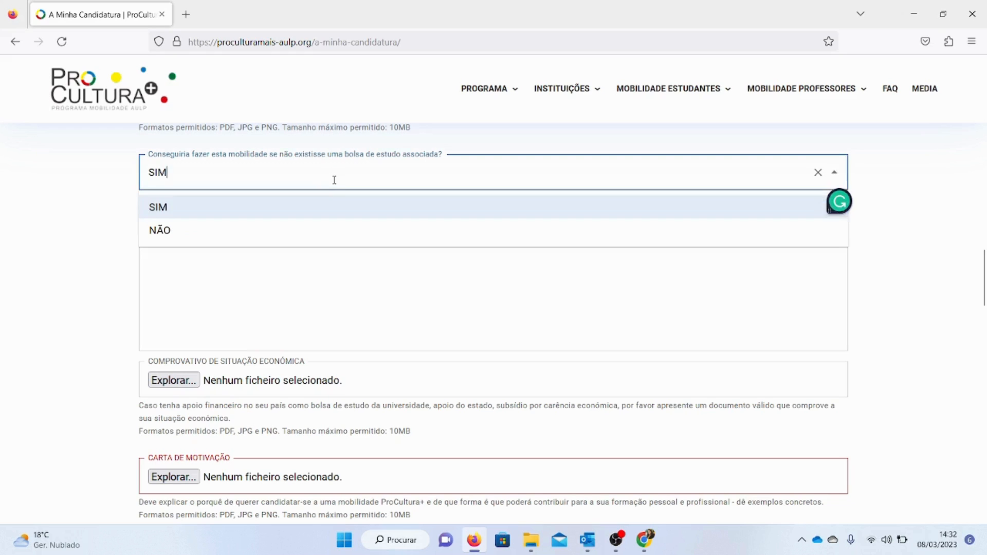
pyautogui.click(294, 234)
pyautogui.click(294, 231)
pyautogui.hotkey('ctrl', 'a')
pyautogui.press('BackSpace')
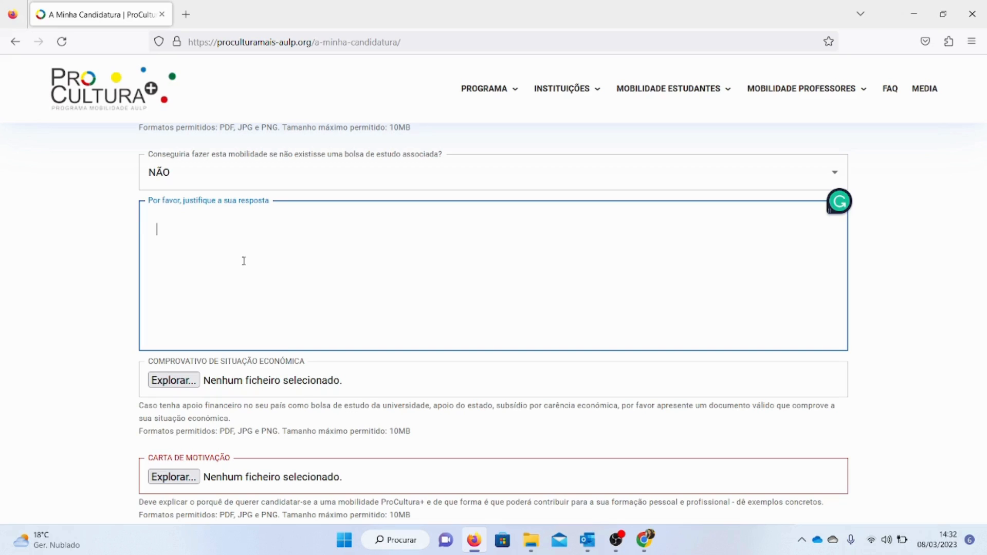
# Draft the justification 'Vivo com baixos recursos financeiros, só com pai/mãe e vários irmãos,' and erase it again
pyautogui.write('Vivo com baixos recursos f')
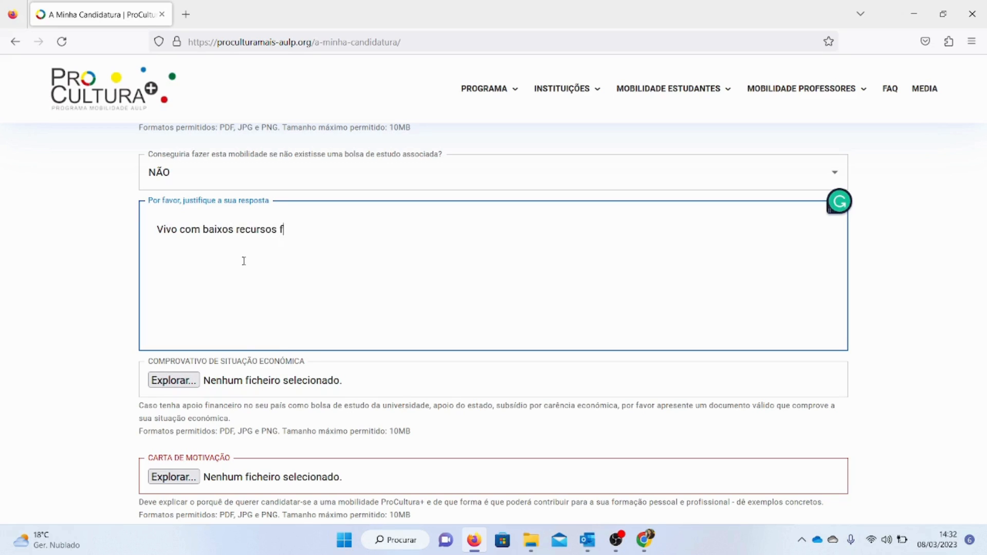
pyautogui.write('inanceiros, só com ')
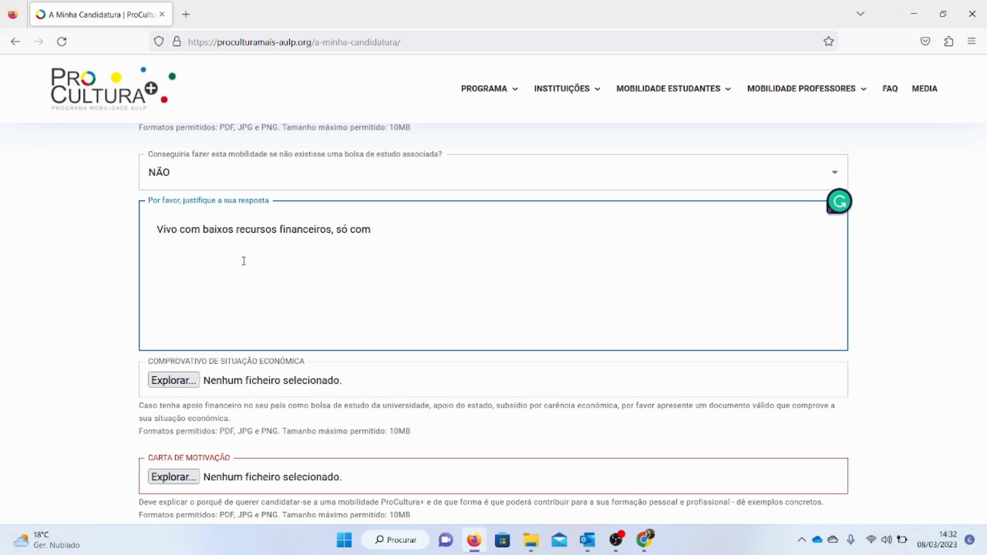
pyautogui.write('pai/mãe e vários irm')
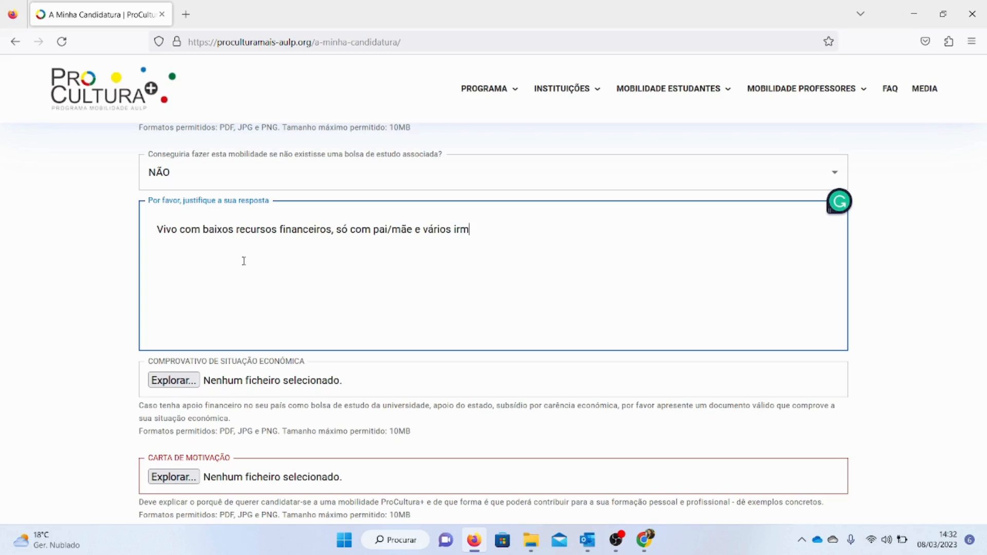
pyautogui.write('ãos,')
pyautogui.tripleClick(265, 230)
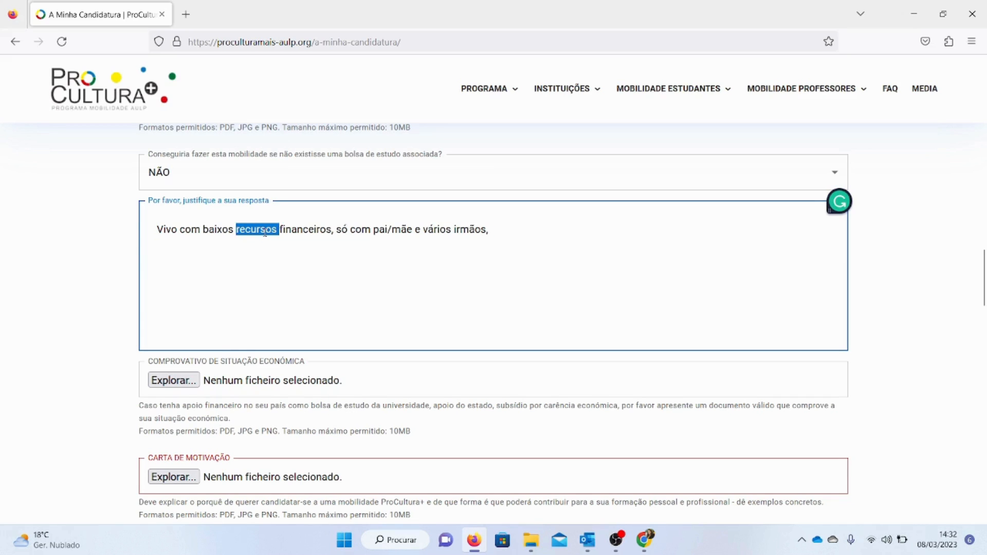
pyautogui.press('BackSpace')
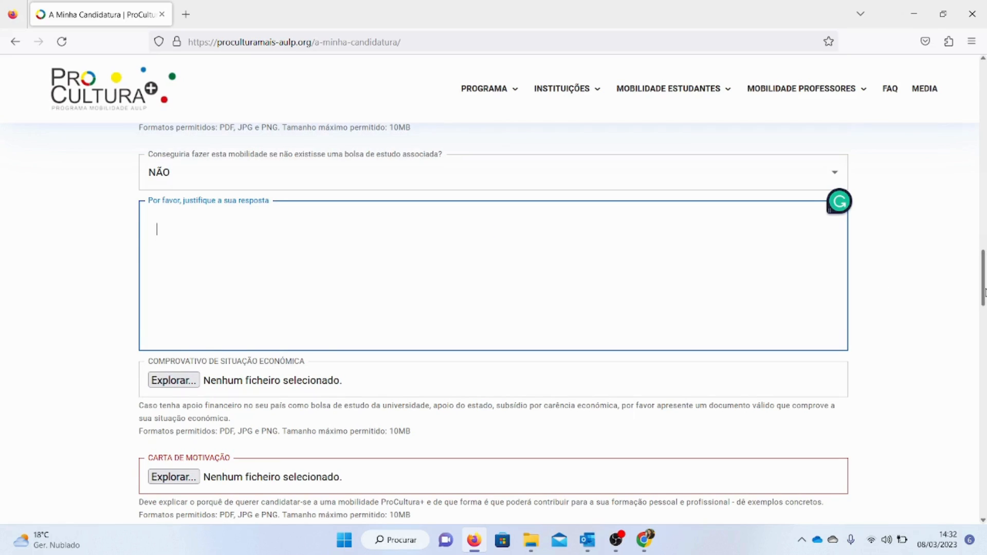
# Examine the economic situation proof field and the kinds of financial support it lists
pyautogui.scroll(-1, 984, 292)
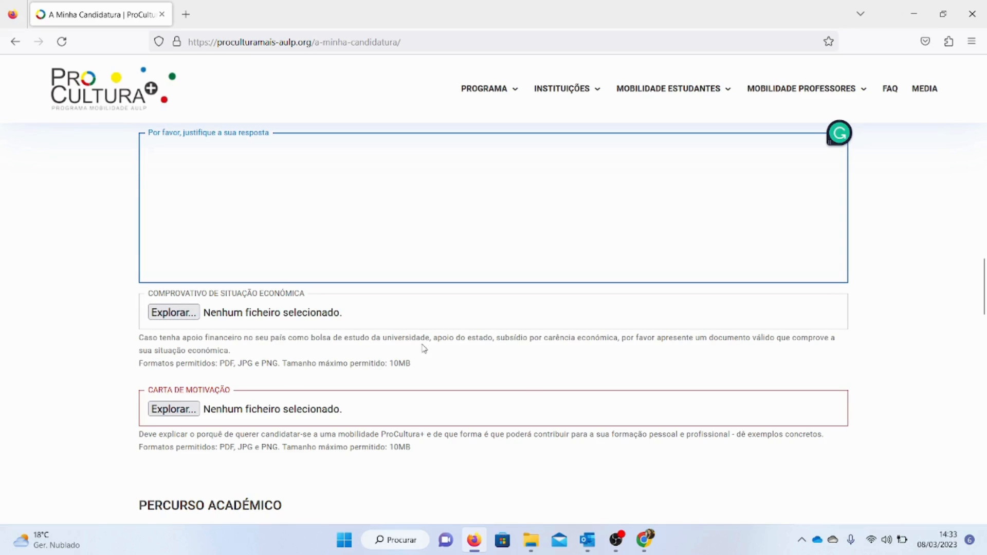
pyautogui.moveTo(316, 338); pyautogui.dragTo(431, 348)
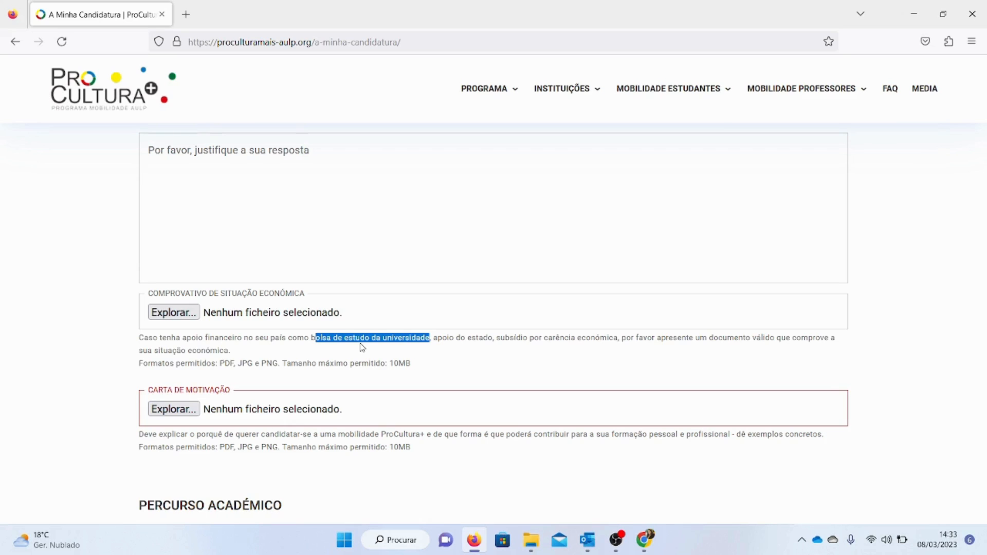
pyautogui.click(283, 194)
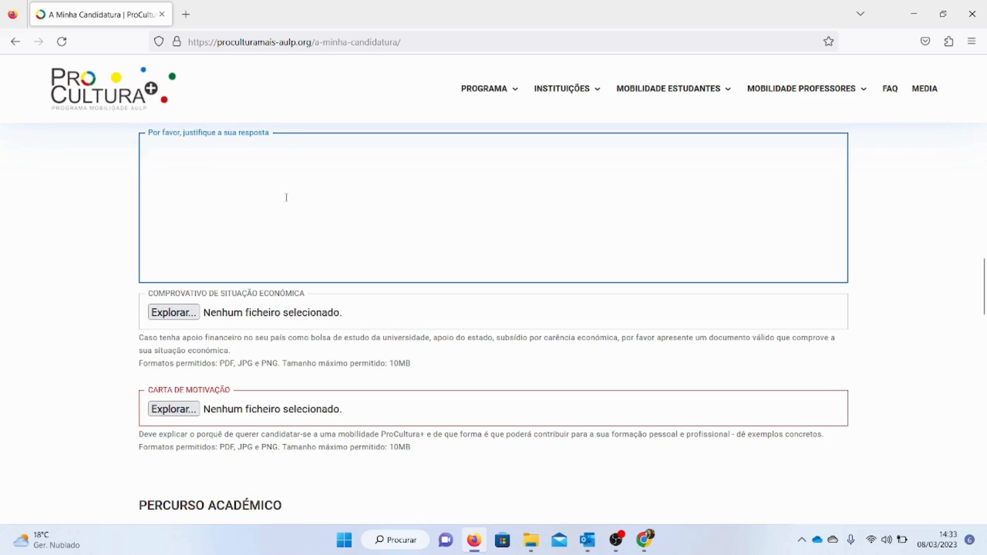
pyautogui.moveTo(342, 338); pyautogui.dragTo(495, 347)
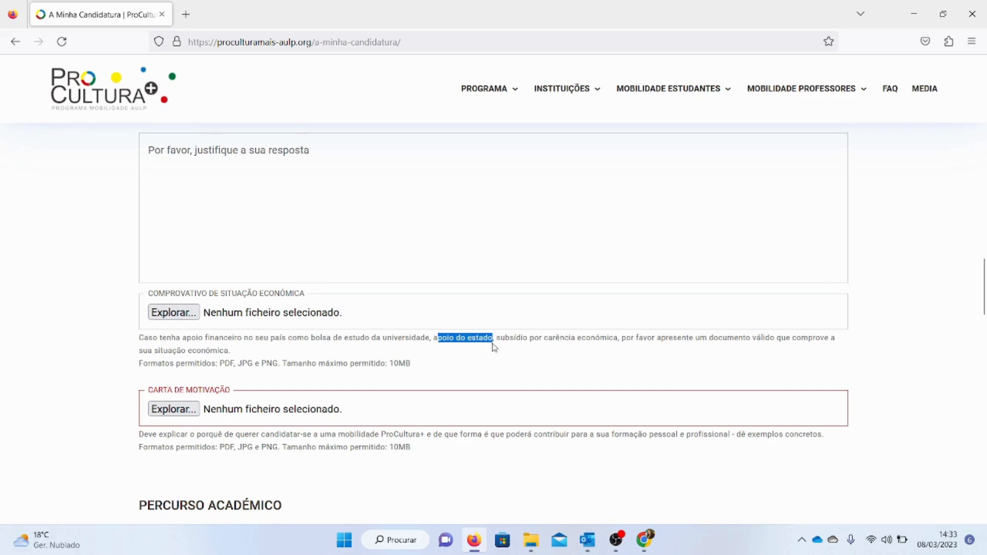
pyautogui.click(368, 176)
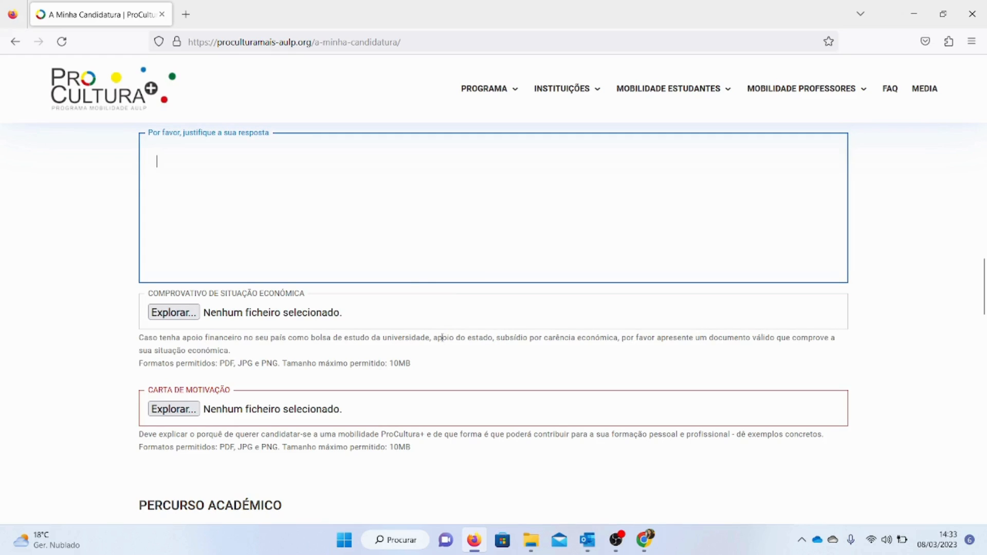
pyautogui.moveTo(497, 338); pyautogui.dragTo(618, 346)
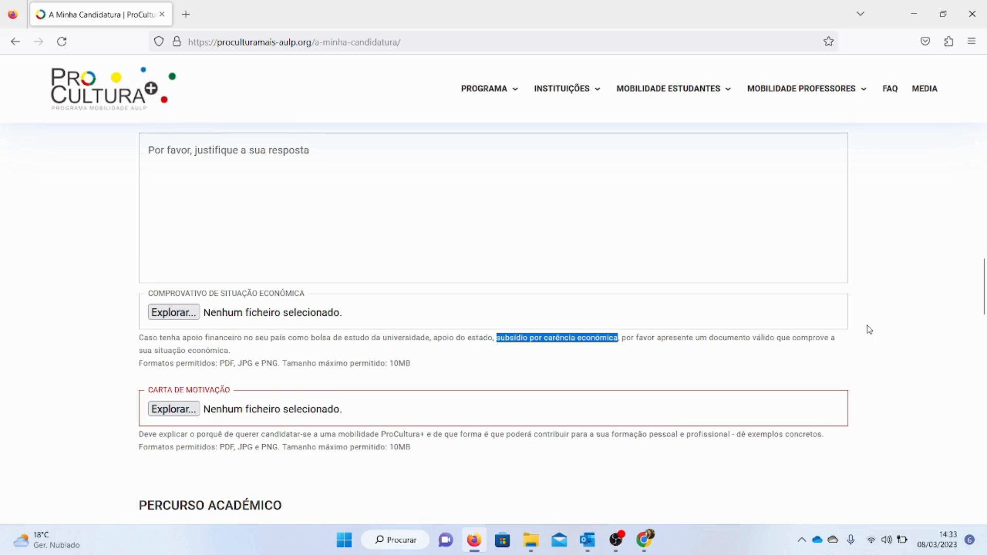
pyautogui.moveTo(986, 292); pyautogui.dragTo(986, 319)
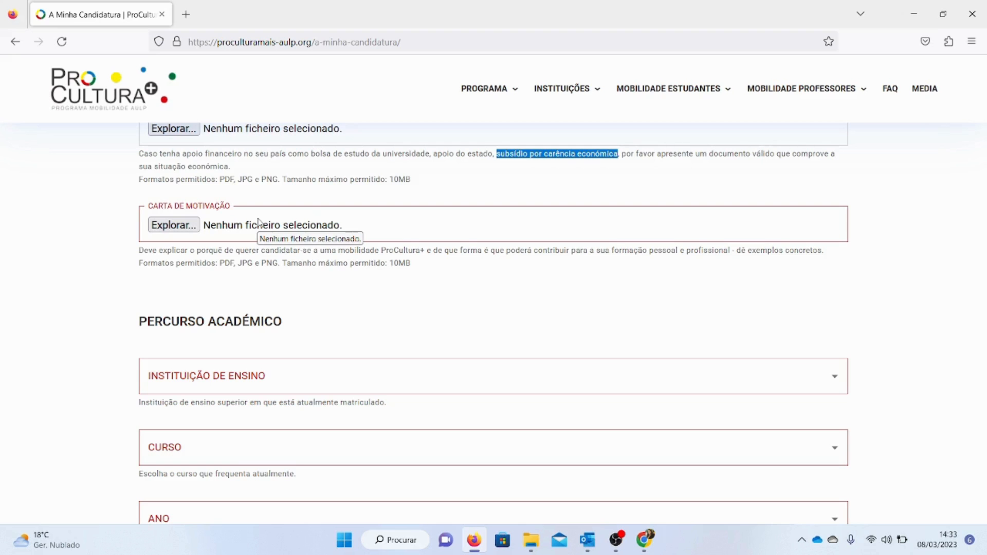
# Examine the motivation letter upload field and its description
pyautogui.click(339, 230)
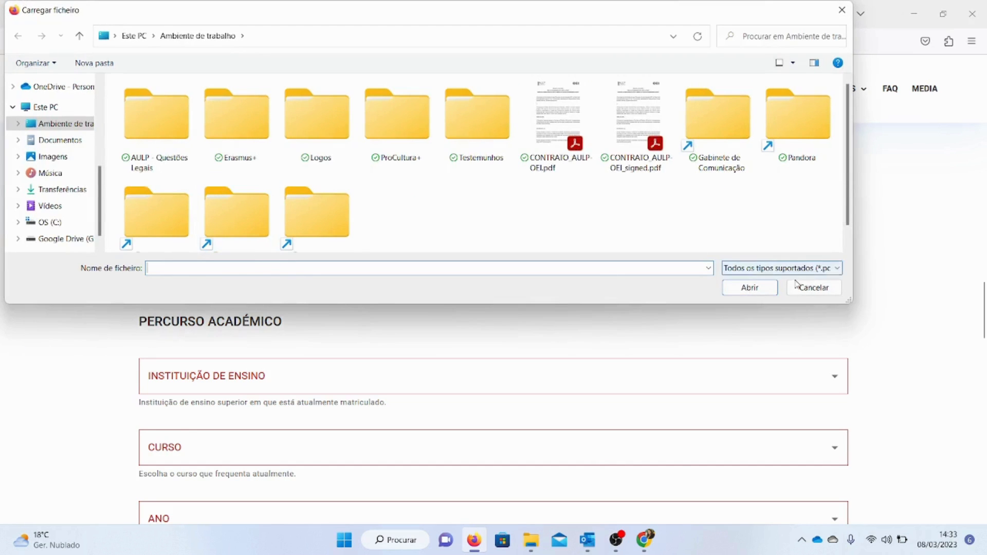
pyautogui.click(805, 288)
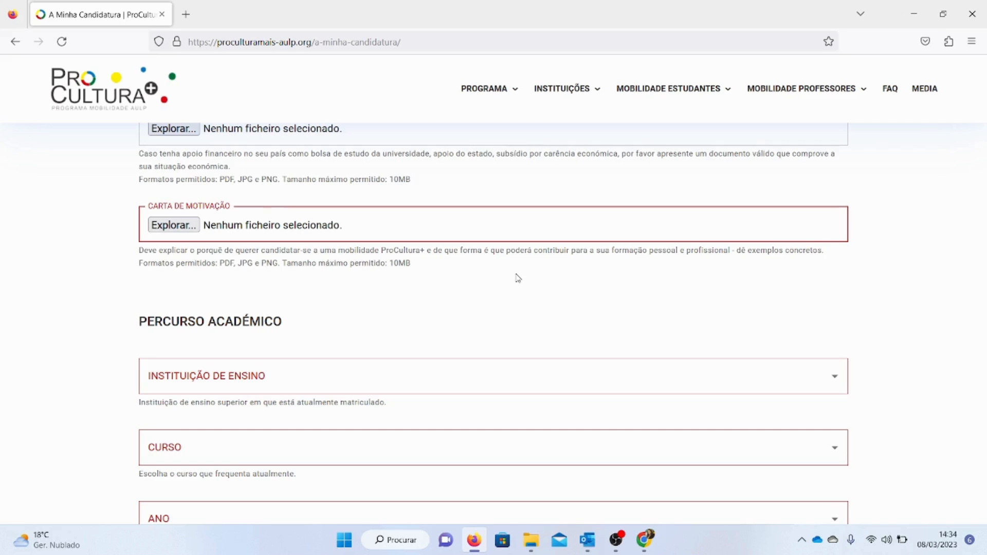
pyautogui.moveTo(420, 268); pyautogui.dragTo(404, 252)
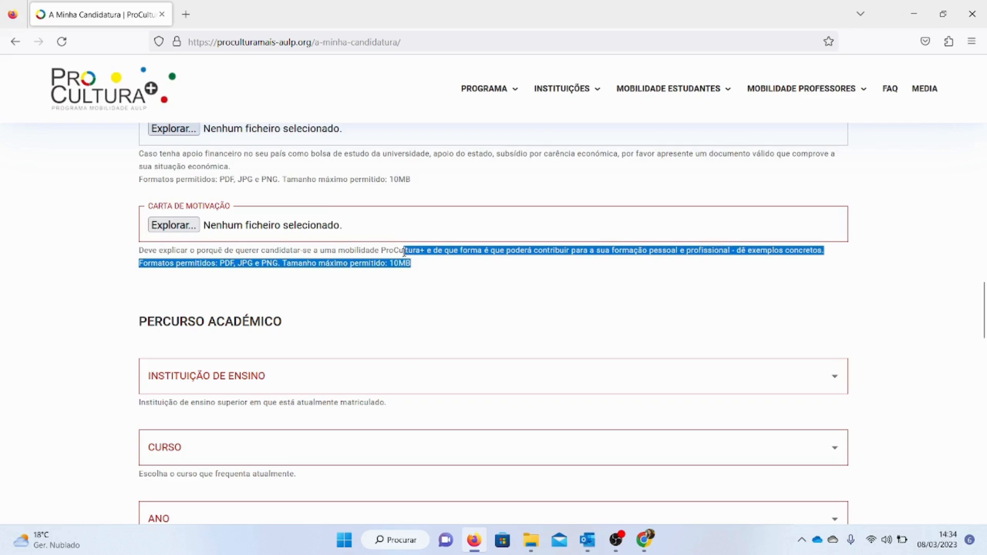
pyautogui.click(404, 251)
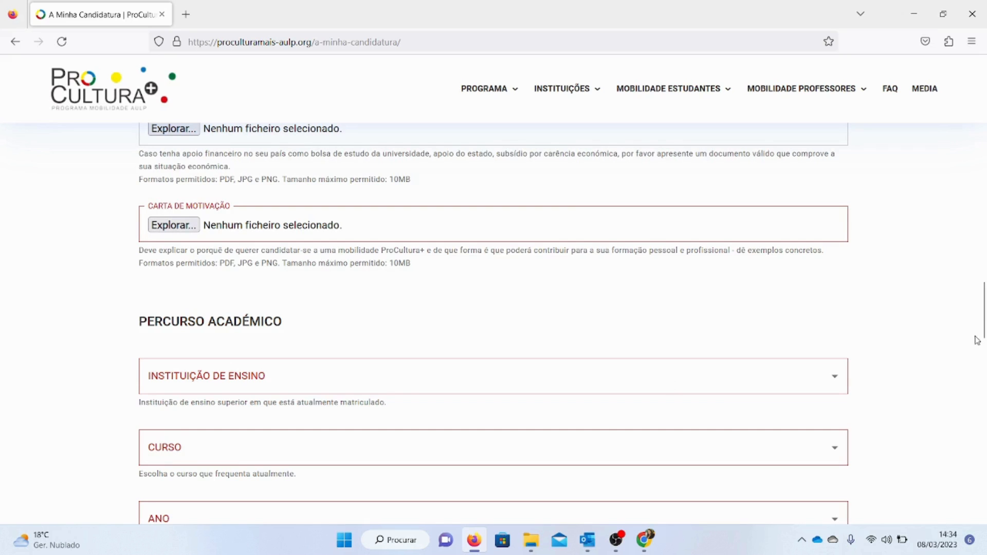
# Examine the academic background section and the list of available teaching institutions
pyautogui.scroll(-3, 979, 334)
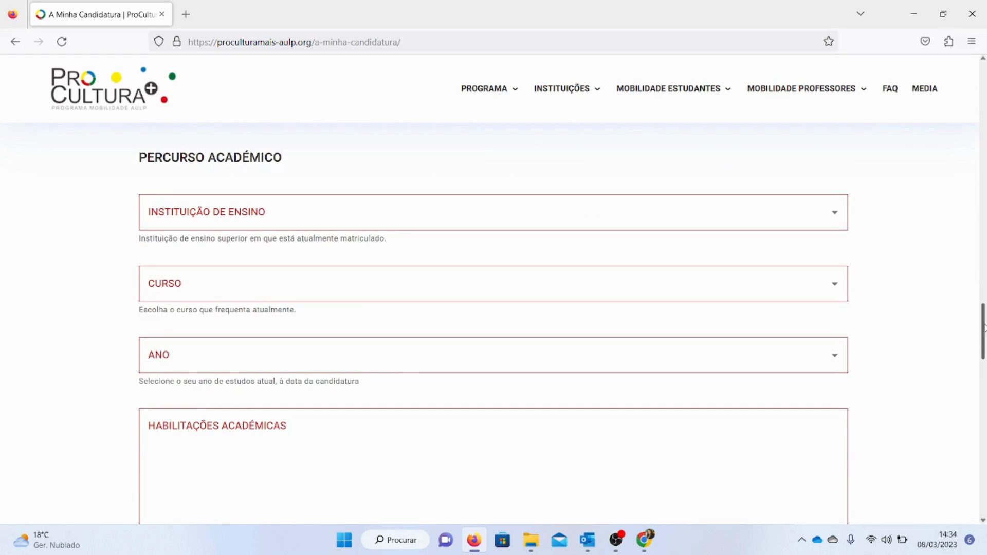
pyautogui.moveTo(155, 149); pyautogui.dragTo(289, 155)
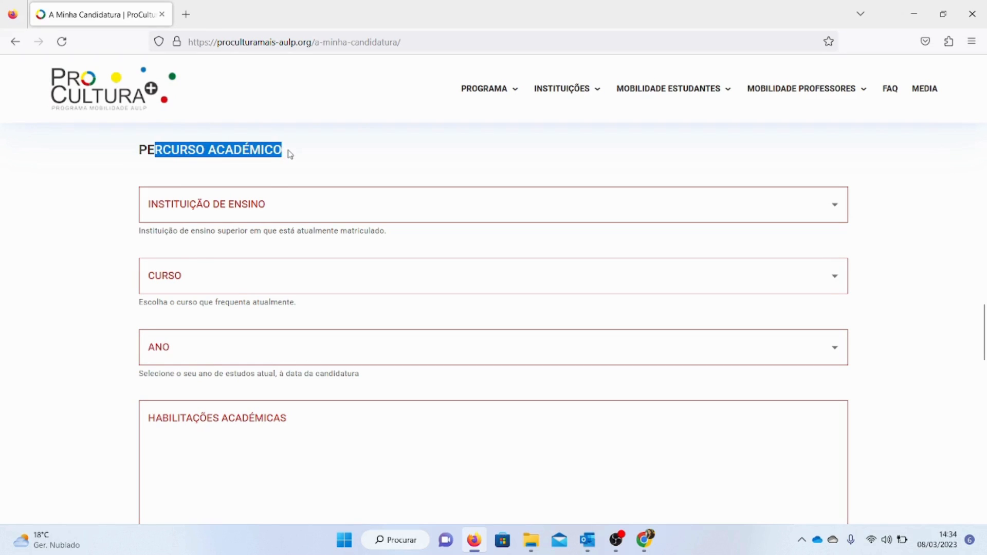
pyautogui.moveTo(168, 230); pyautogui.dragTo(385, 239)
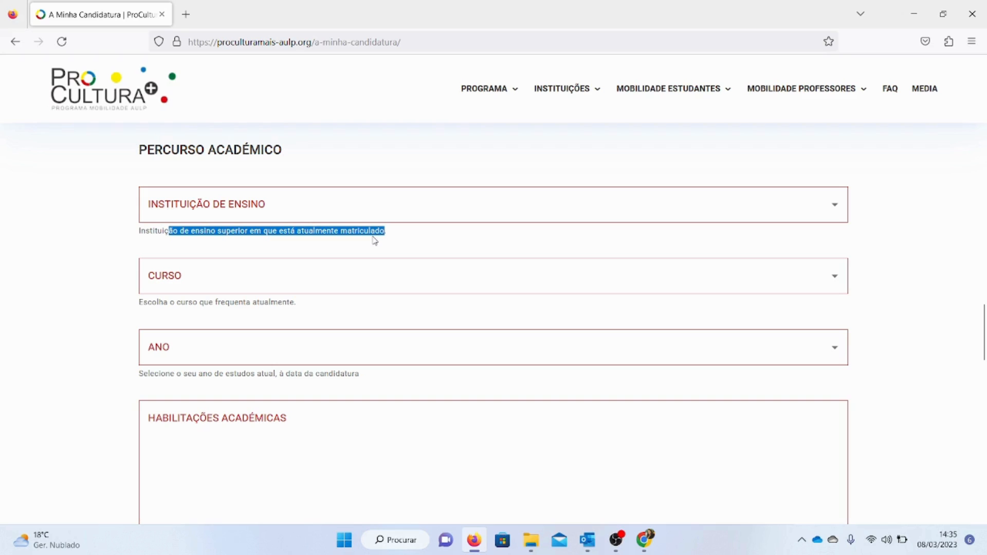
pyautogui.click(360, 207)
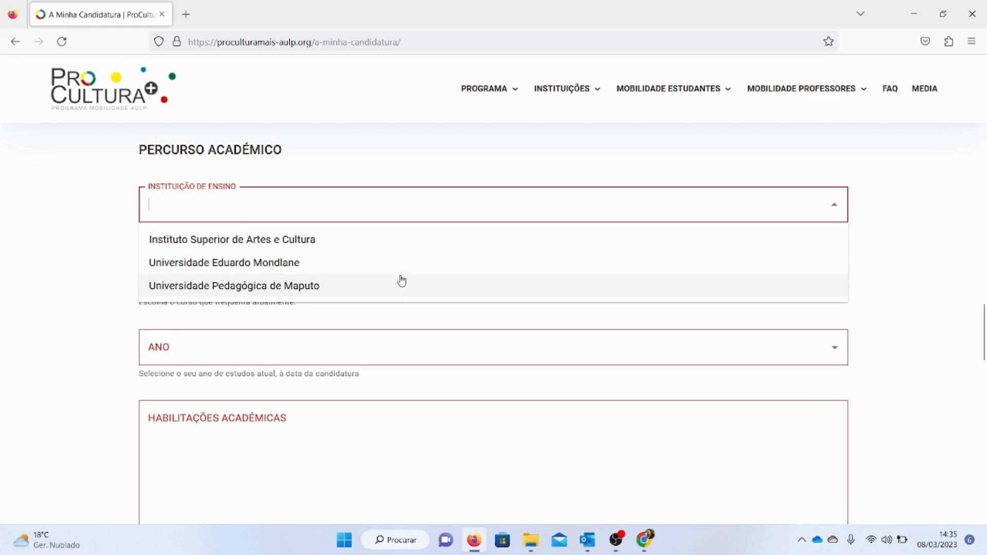
# Change the country of residence to Angola
pyautogui.moveTo(980, 331); pyautogui.dragTo(980, 123)
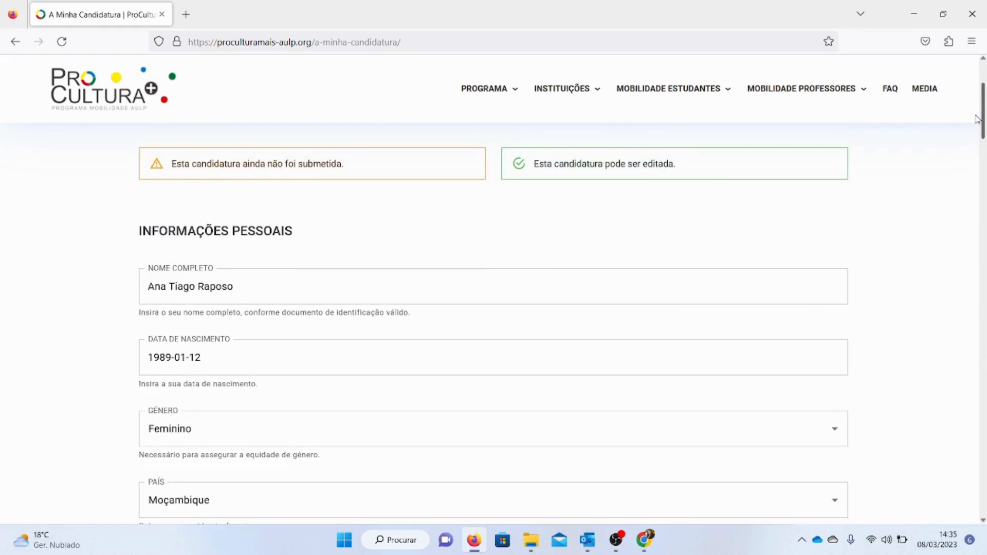
pyautogui.scroll(-3, 742, 165)
pyautogui.click(469, 314)
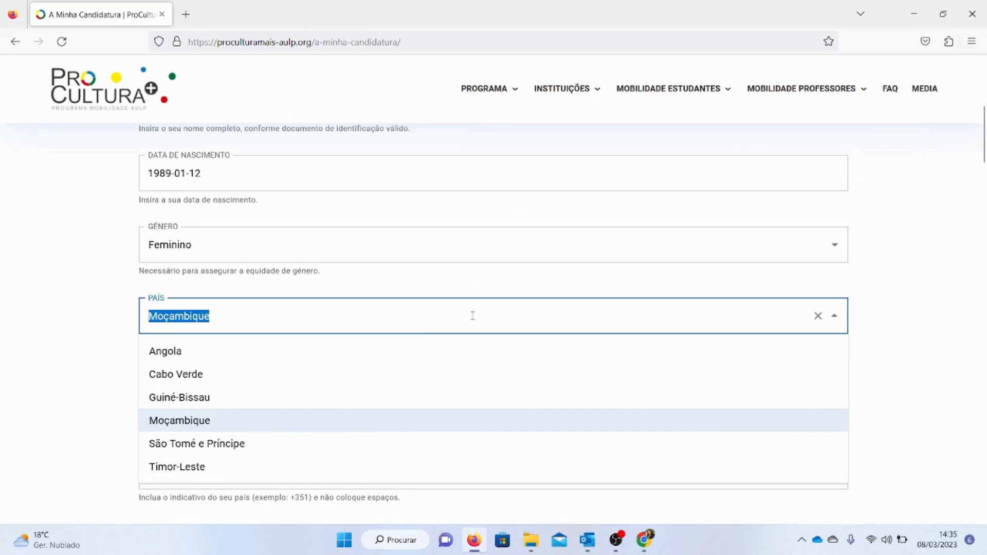
pyautogui.click(260, 352)
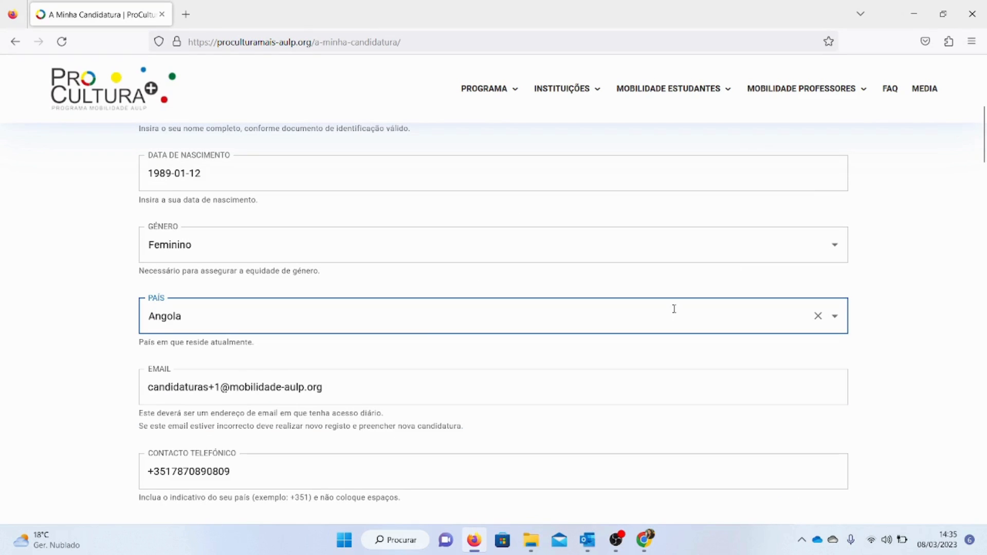
# Select Universidade Agostinho Neto as teaching institution and Curso de Licenciatura em Língua e Literaturas em Língua Portuguesa as course
pyautogui.moveTo(980, 154); pyautogui.dragTo(977, 349)
pyautogui.click(461, 233)
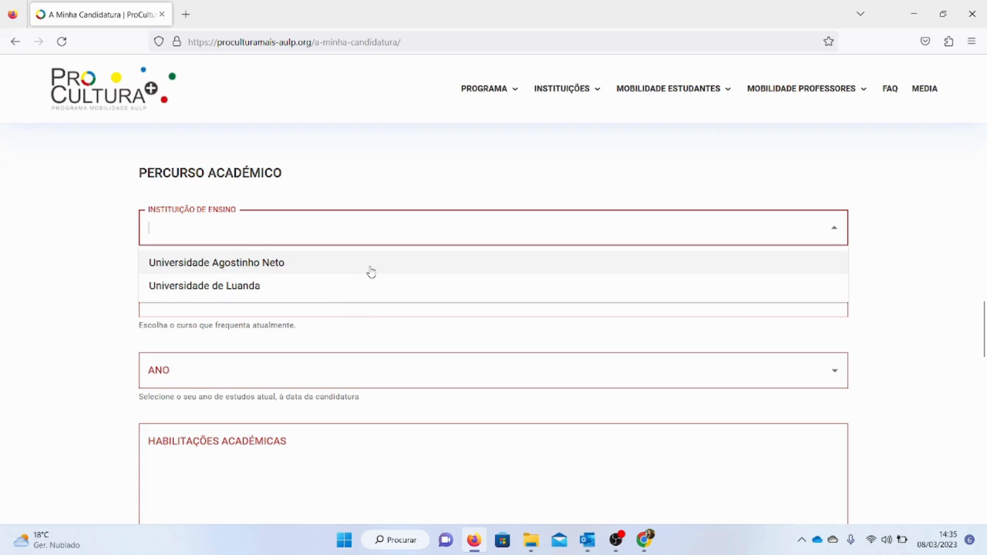
pyautogui.click(277, 258)
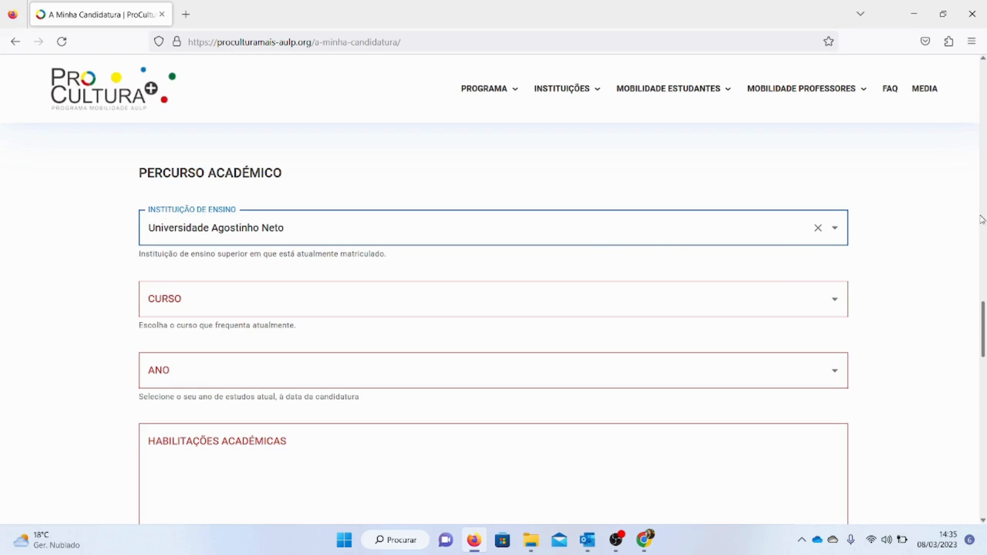
pyautogui.doubleClick(258, 232)
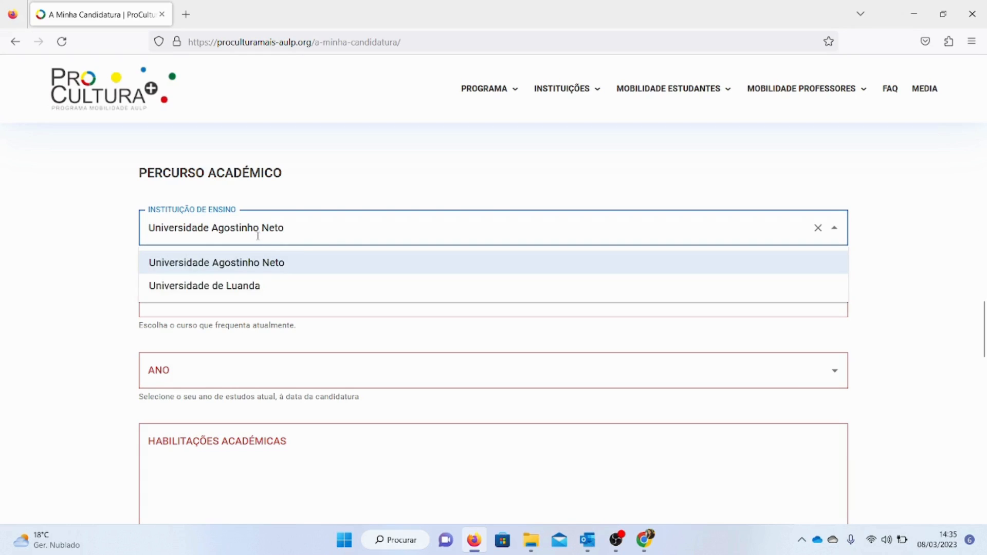
pyautogui.click(259, 231)
pyautogui.click(48, 276)
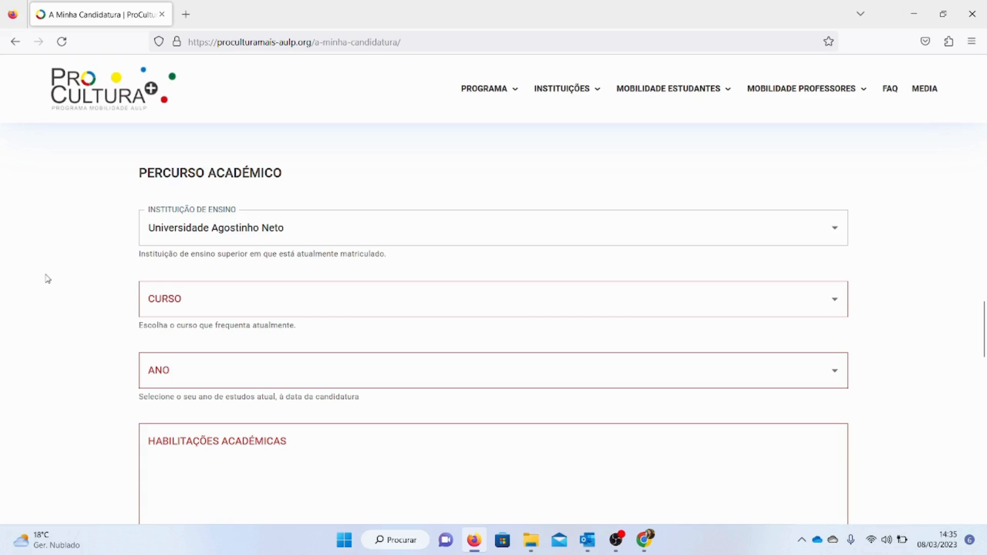
pyautogui.click(194, 311)
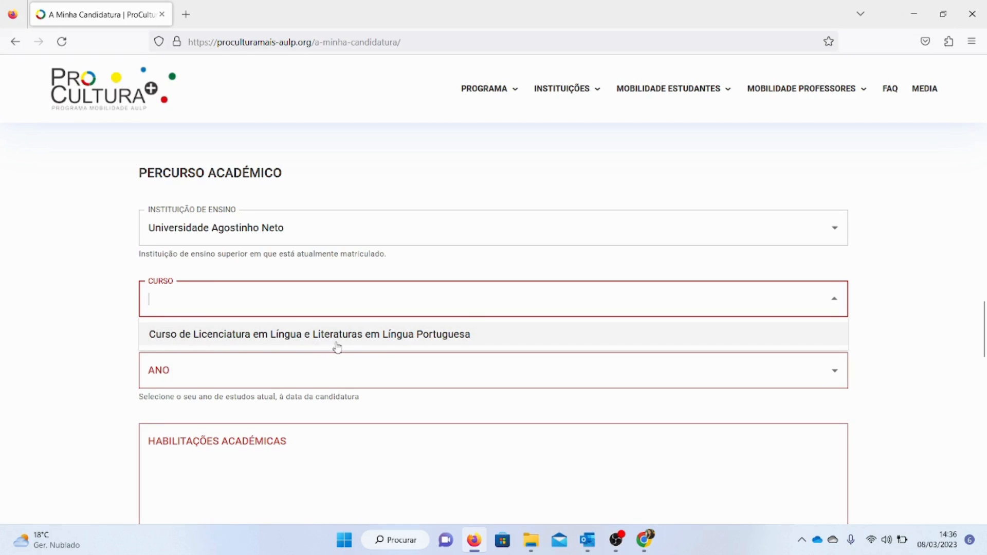
pyautogui.click(478, 348)
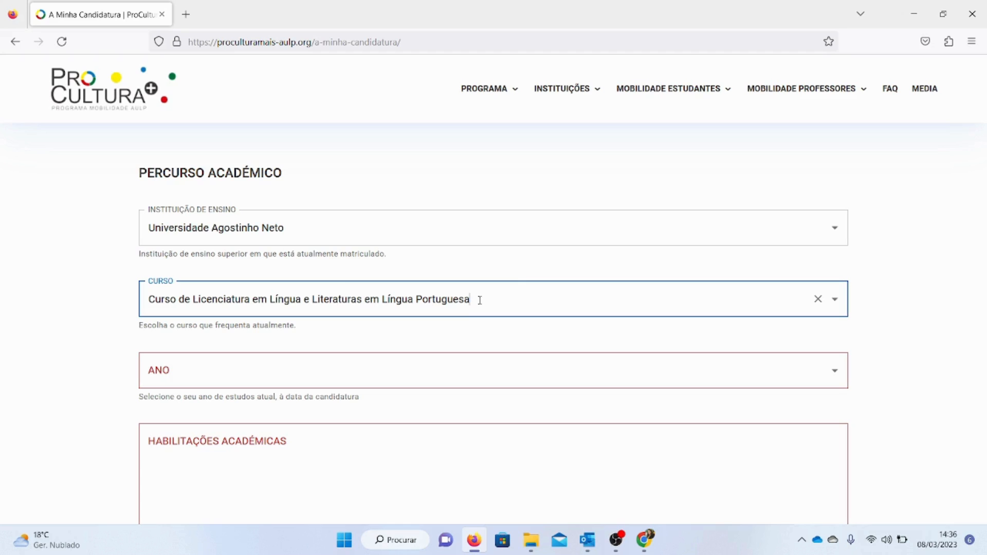
# Change the teaching institution to Universidade de Luanda and choose Curso de Licenciatura em Música as course
pyautogui.click(776, 225)
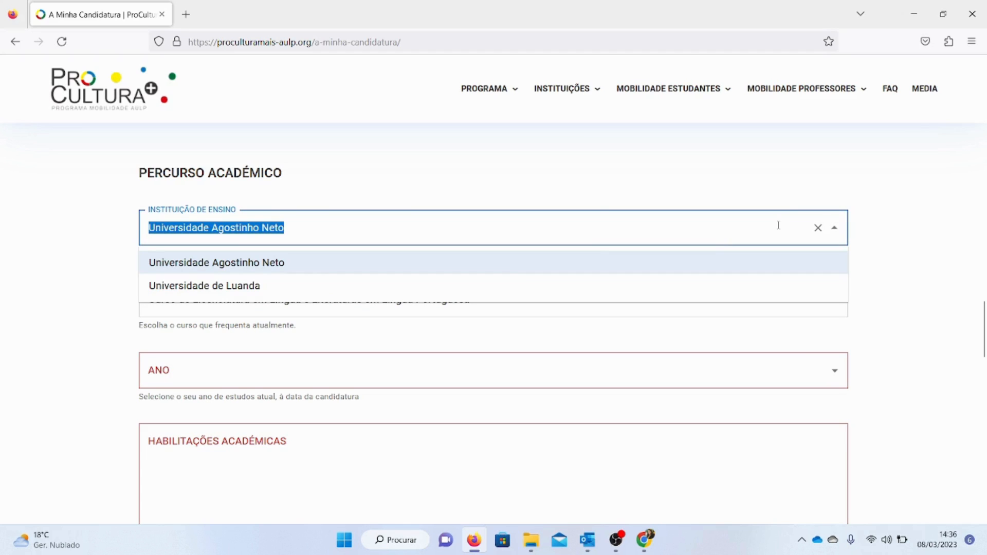
pyautogui.click(288, 285)
pyautogui.click(282, 288)
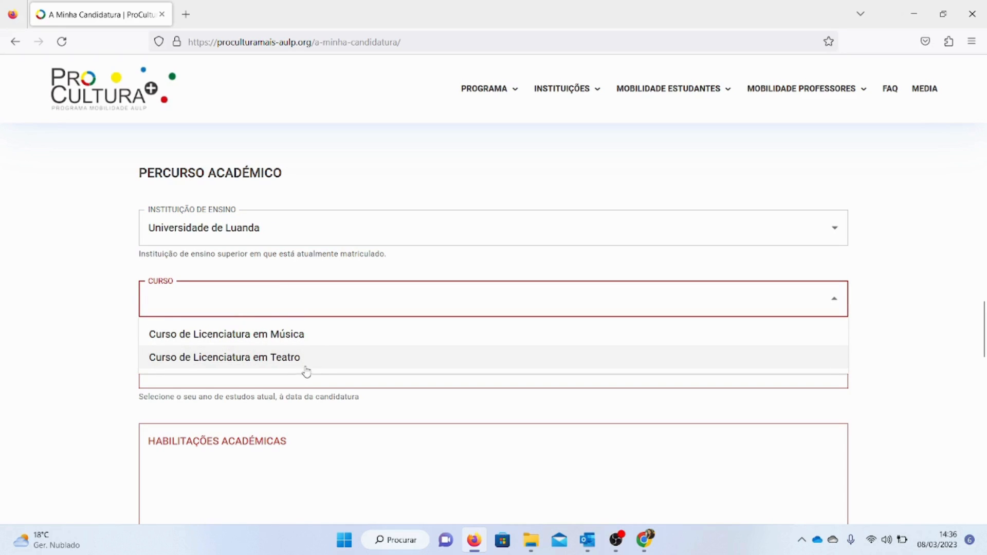
pyautogui.click(315, 341)
pyautogui.click(320, 297)
pyautogui.doubleClick(319, 297)
pyautogui.click(319, 297)
pyautogui.click(333, 270)
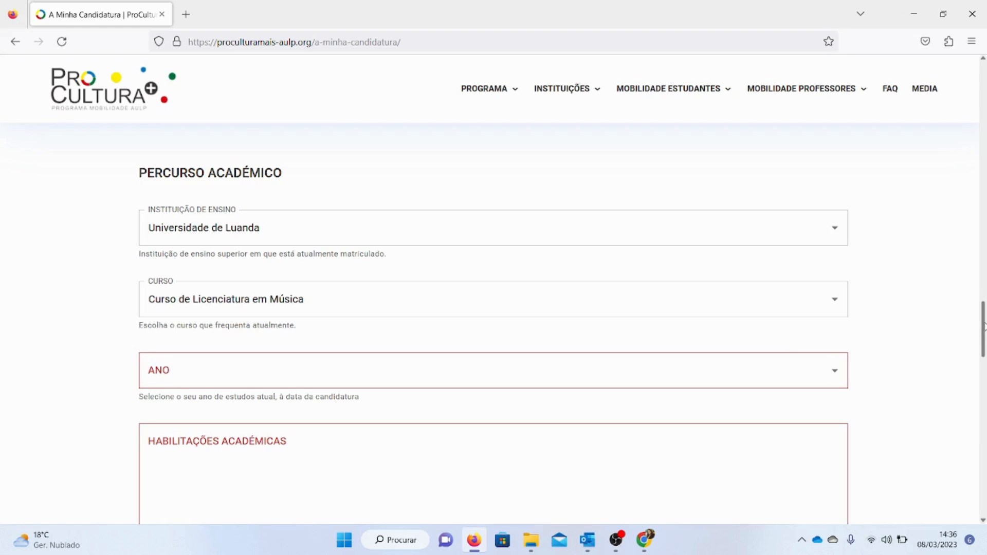
# Set the current year of study to 2º Ano
pyautogui.scroll(-3, 394, 368)
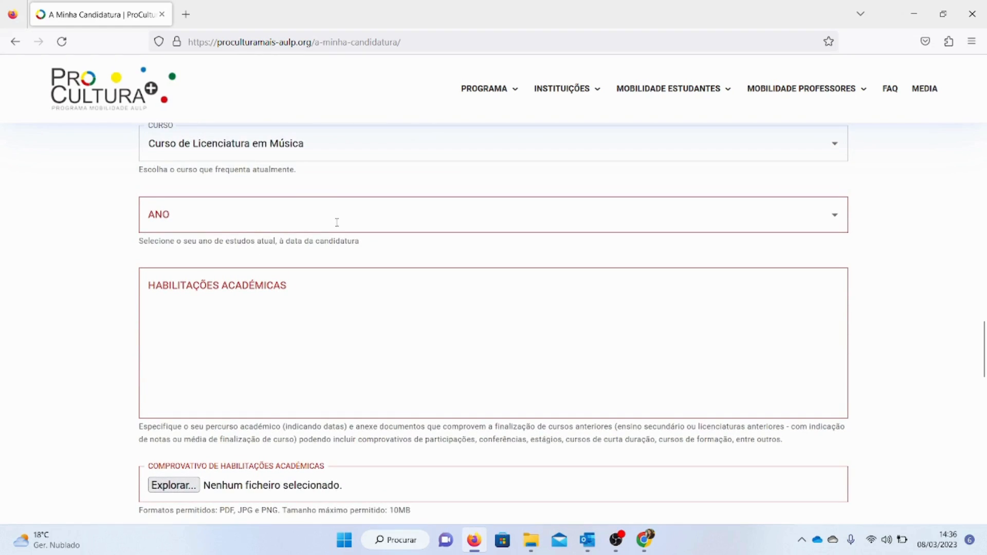
pyautogui.click(382, 221)
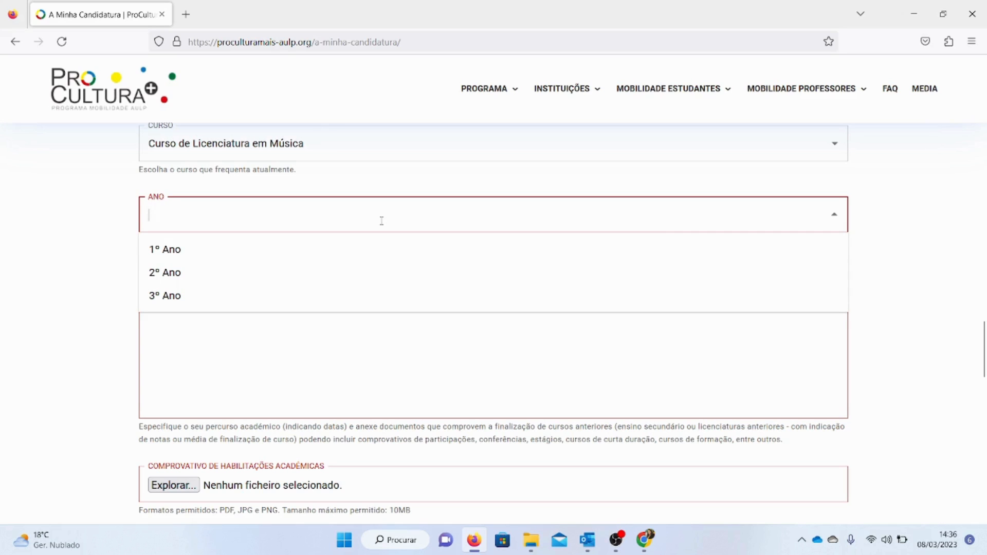
pyautogui.click(285, 277)
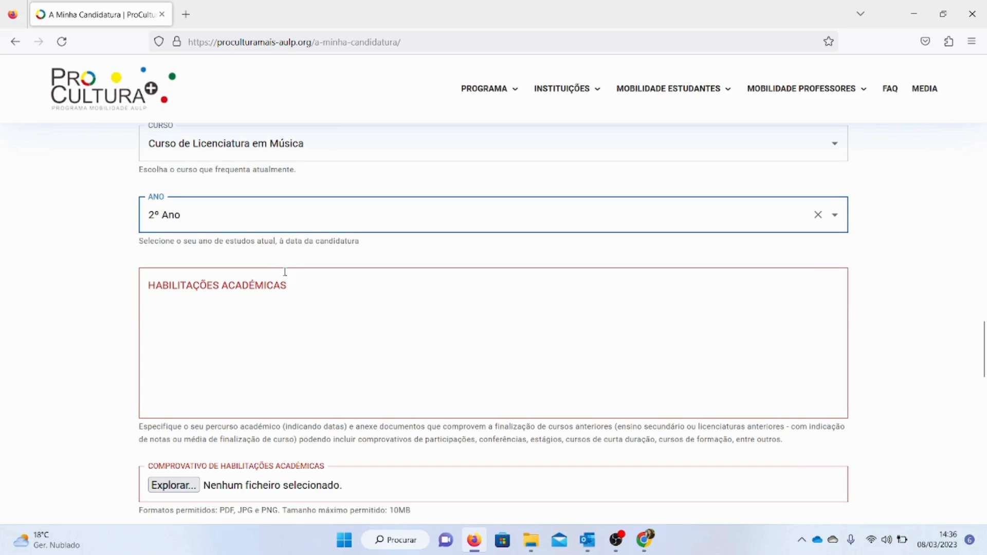
# Fill academic qualifications with '2005 - Curso, média X valores', '2008 - Seminário .....', '2009 - Encontro de Estudantes .....', '2023 - Licenciatura em Música.....'
pyautogui.click(383, 287)
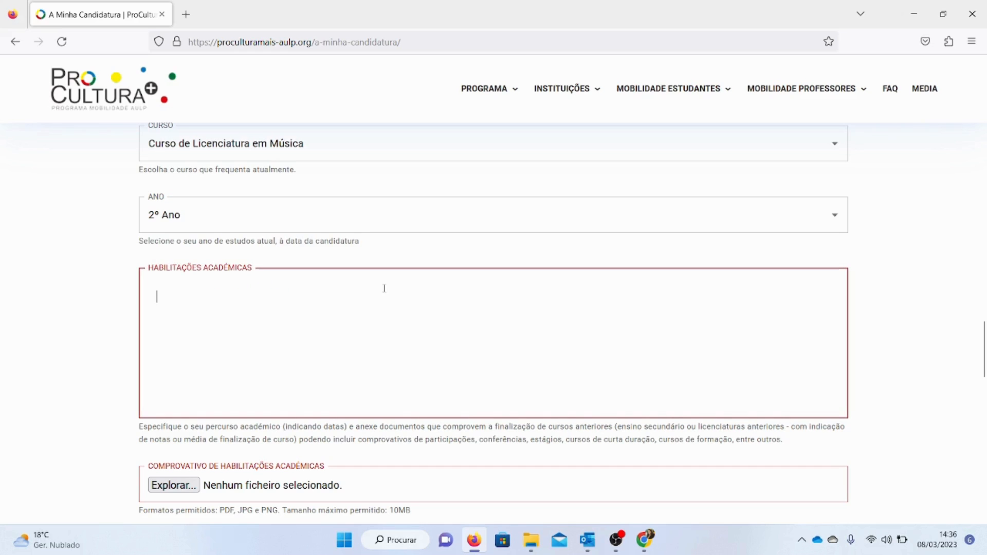
pyautogui.scroll(-3, 546, 385)
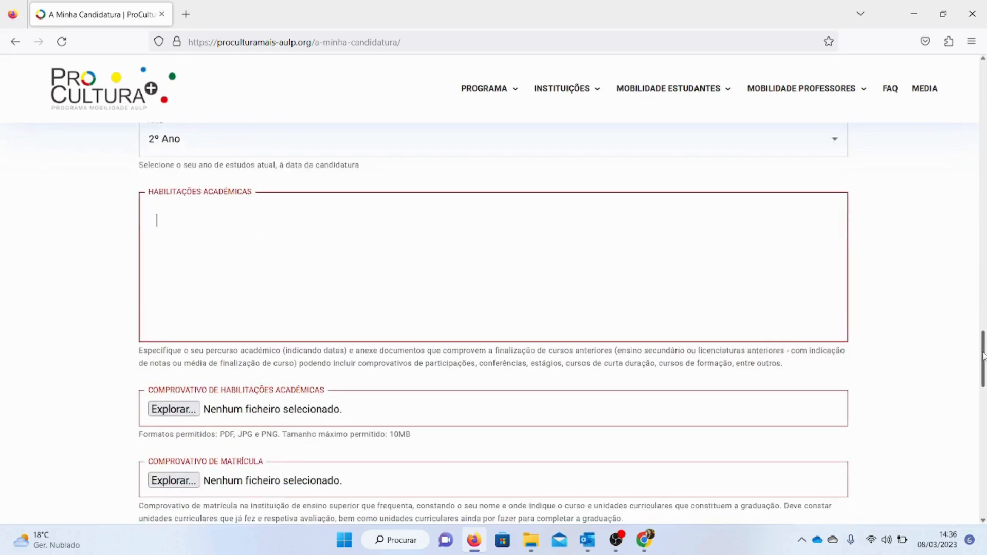
pyautogui.moveTo(148, 331); pyautogui.dragTo(210, 343)
pyautogui.click(225, 342)
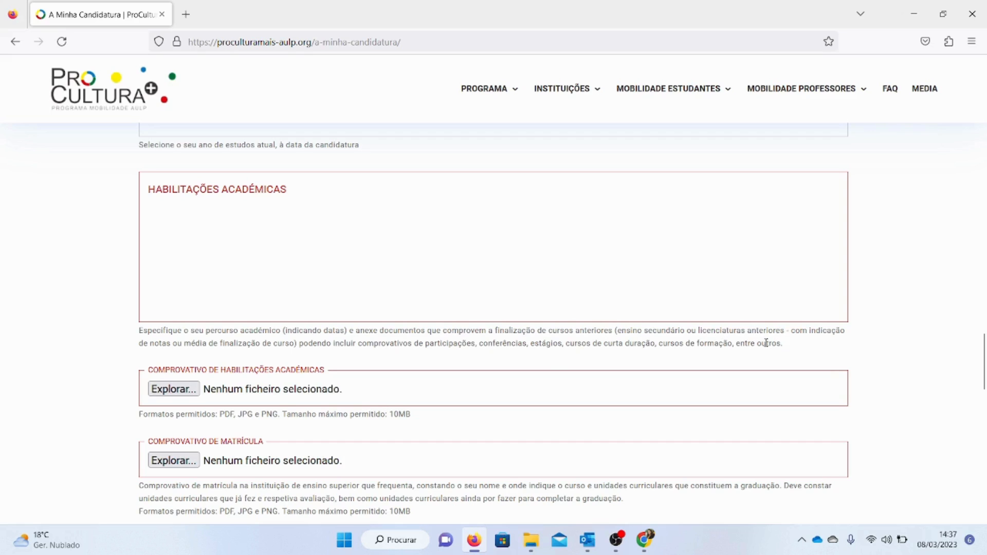
pyautogui.click(253, 208)
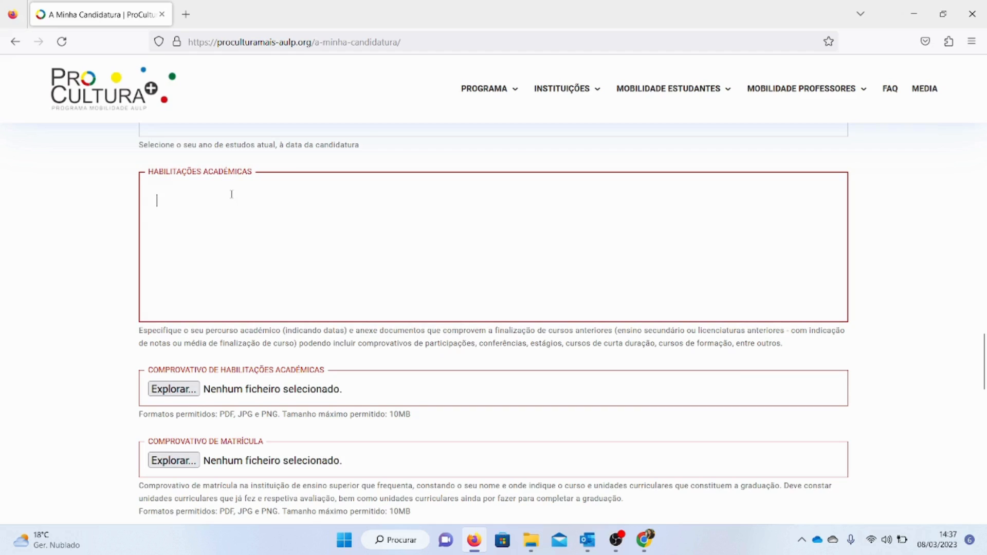
pyautogui.write('200')
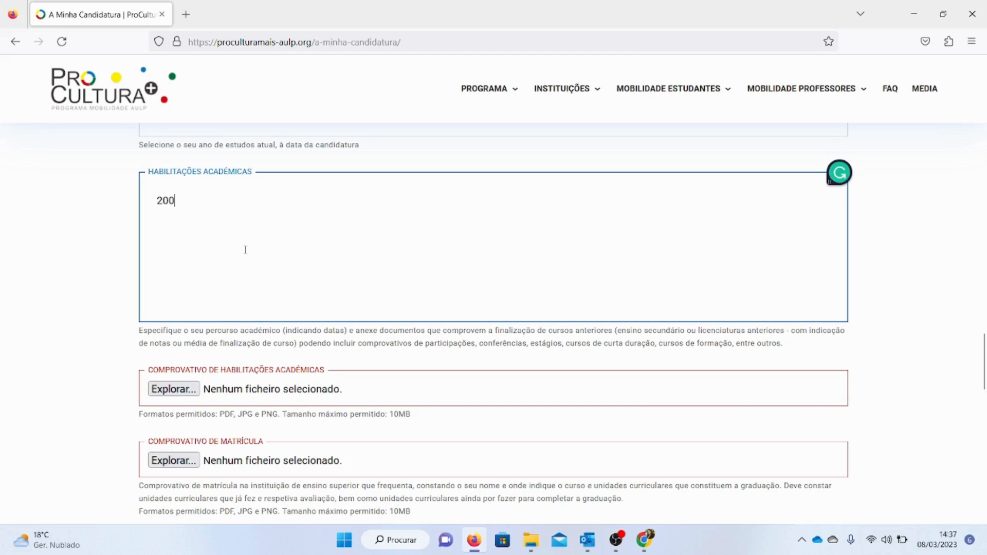
pyautogui.write('5 - Curso, média')
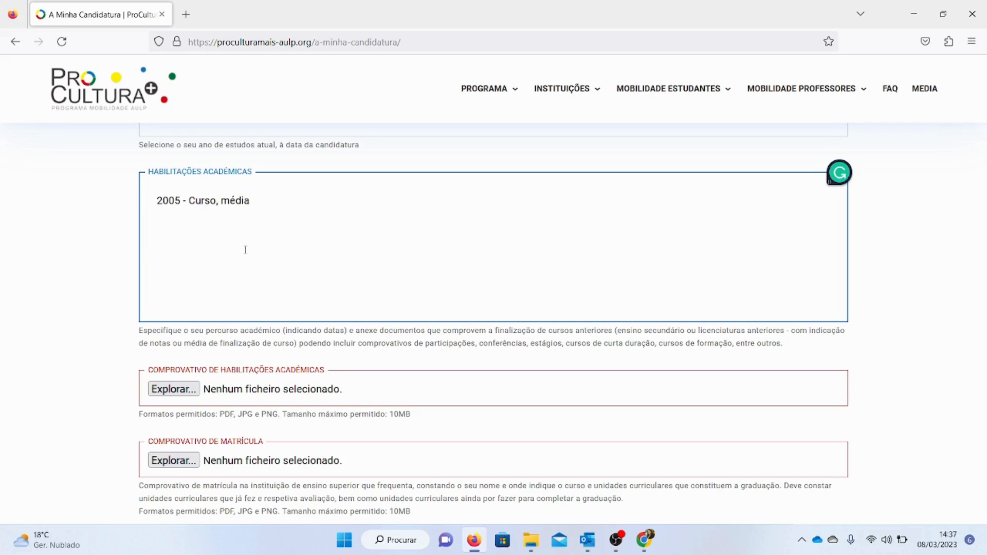
pyautogui.write('X valores ')
pyautogui.write('200')
pyautogui.write('8')
pyautogui.write(' - Seminário ')
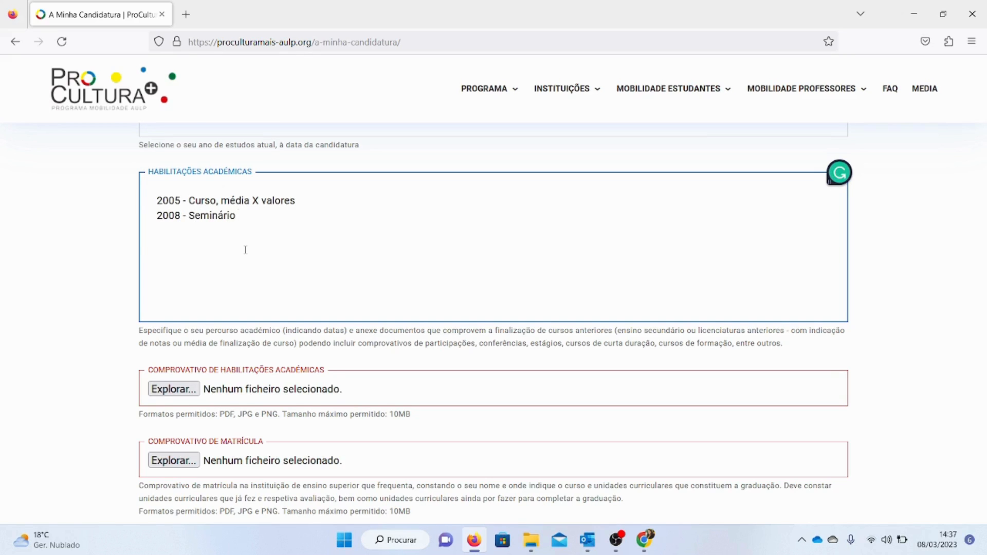
pyautogui.write('......')
pyautogui.press('Return')
pyautogui.write('2009 - Encontro')
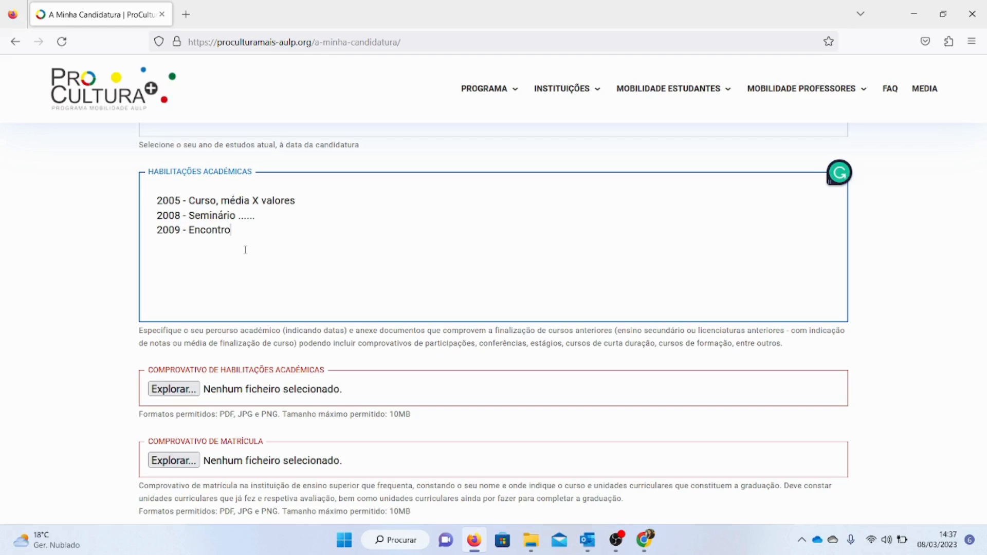
pyautogui.write(' de Estudantes ..... ')
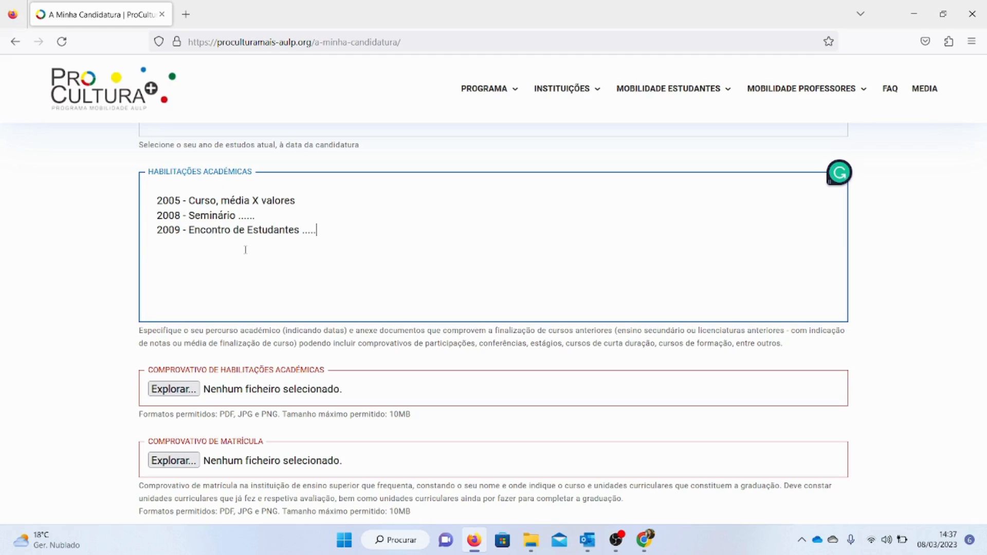
pyautogui.write('2023 - Licenciatura em Música.....')
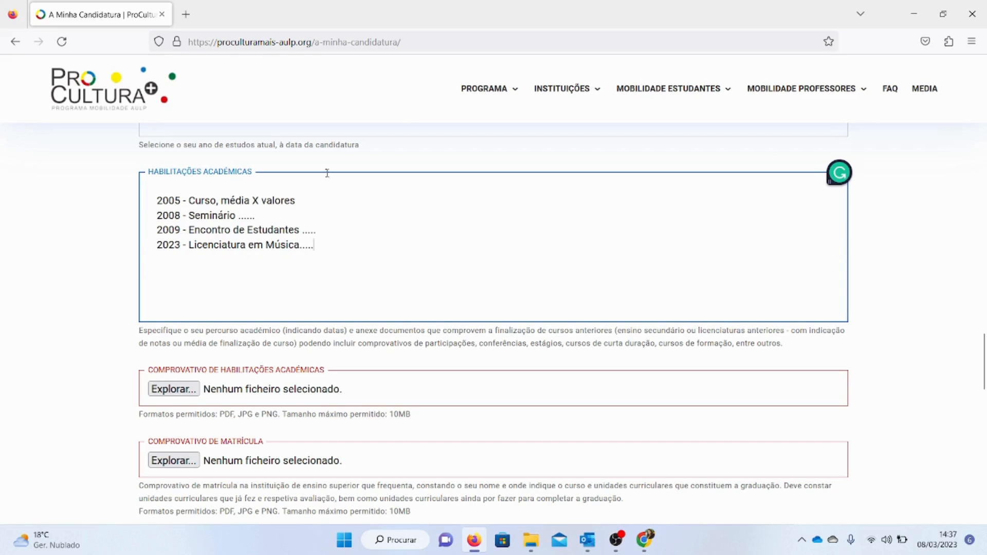
pyautogui.moveTo(210, 200); pyautogui.dragTo(219, 246)
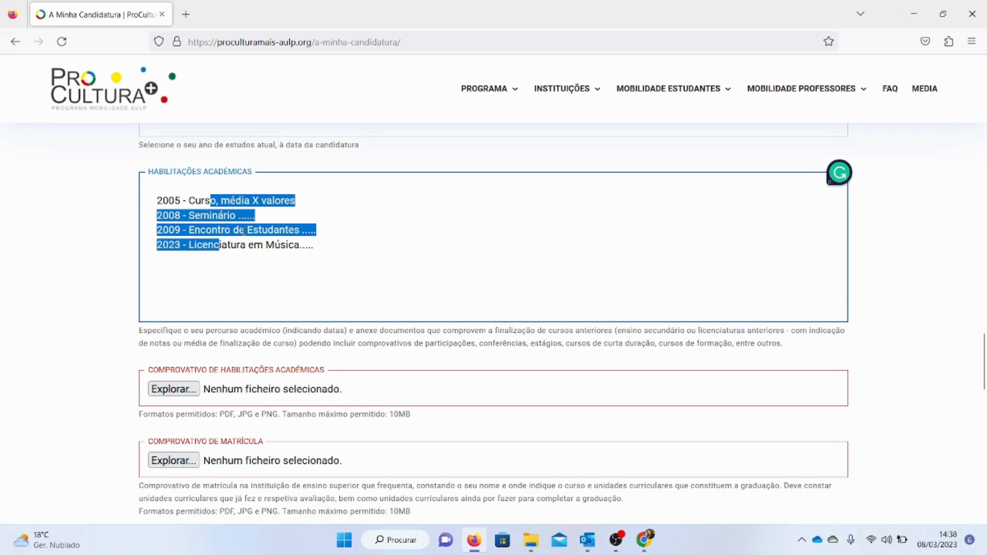
pyautogui.click(248, 251)
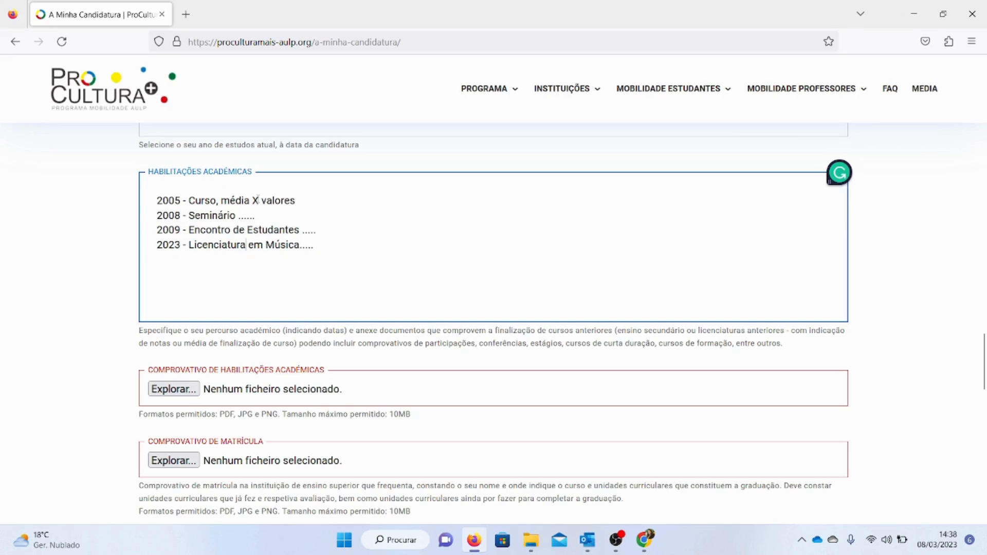
pyautogui.moveTo(221, 200); pyautogui.dragTo(270, 251)
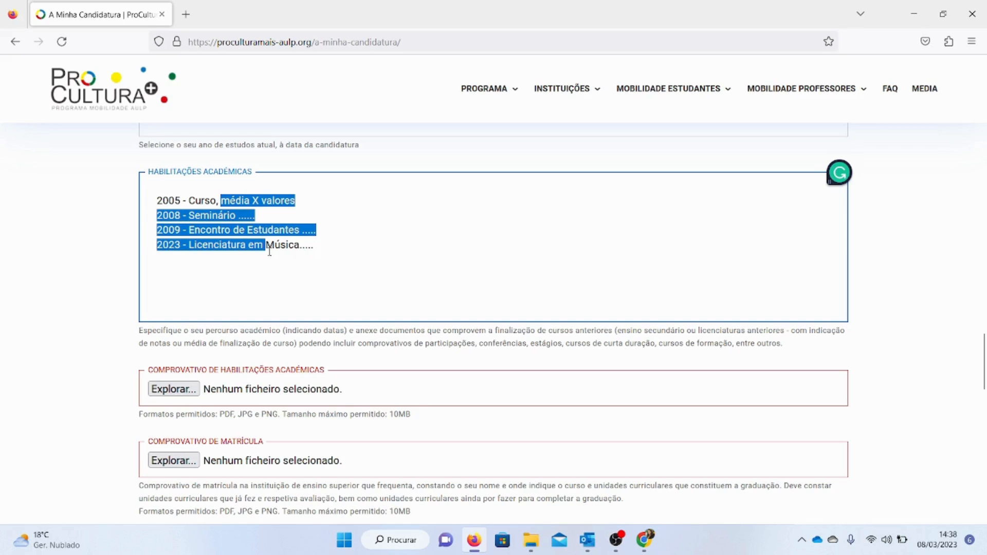
pyautogui.click(210, 205)
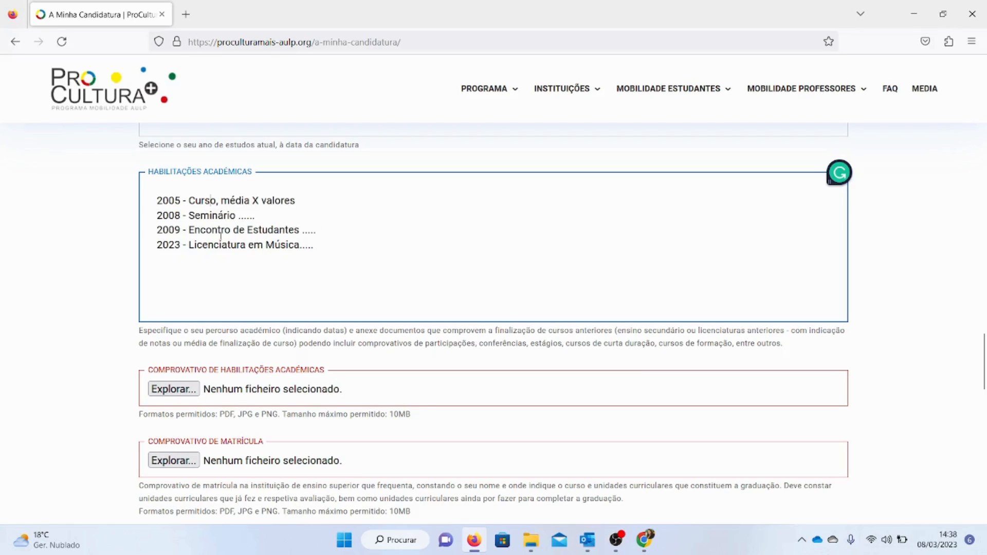
pyautogui.moveTo(227, 247); pyautogui.dragTo(147, 184)
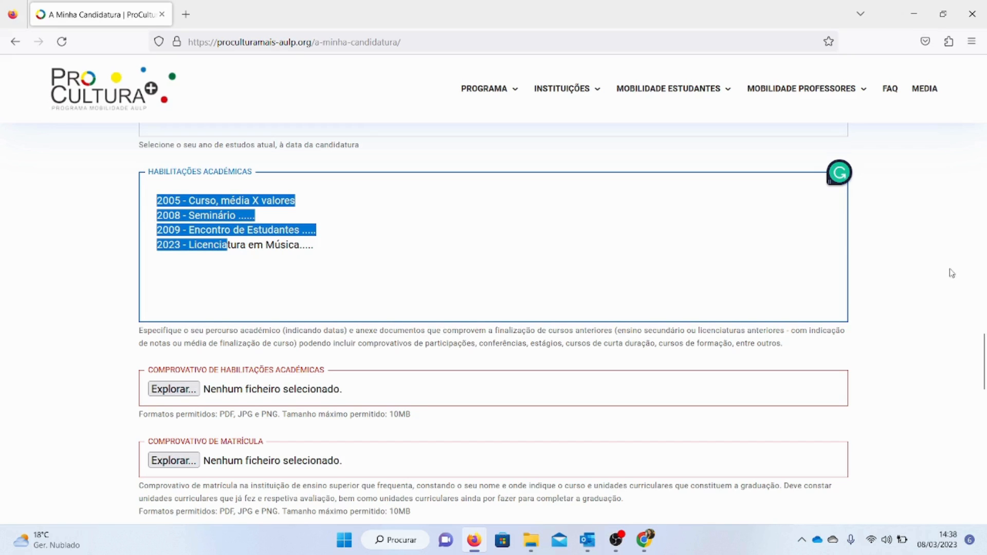
pyautogui.scroll(-3, 979, 368)
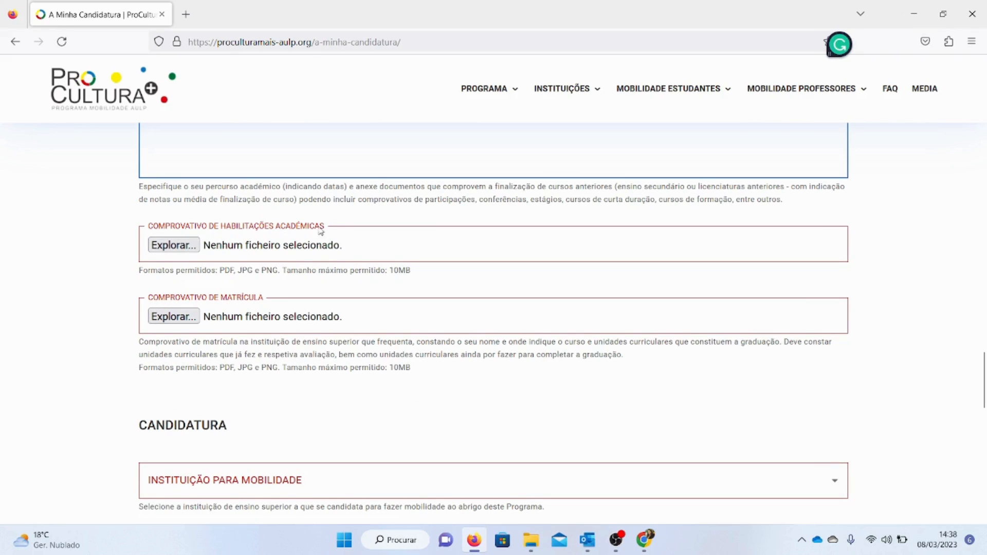
# Examine the academic qualifications proof upload field and its permitted file formats
pyautogui.moveTo(982, 380)
pyautogui.mouseDown()
pyautogui.moveTo(983, 355)
pyautogui.moveTo(983, 368)
pyautogui.mouseUp()
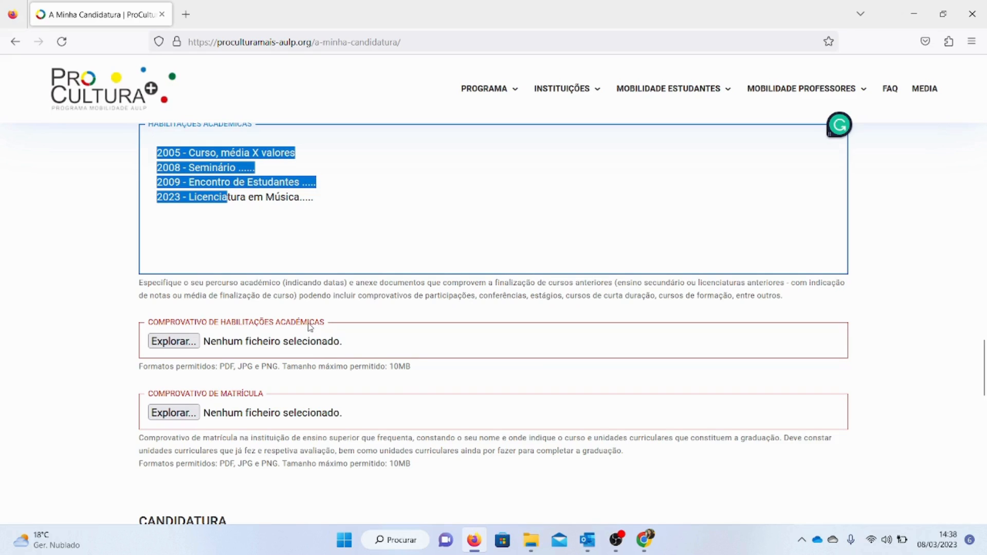
pyautogui.doubleClick(226, 367)
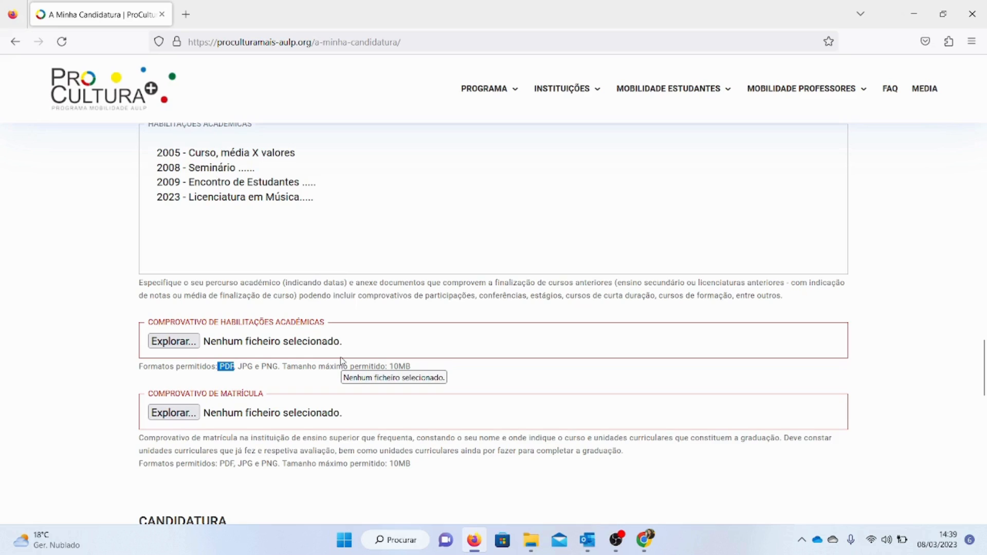
pyautogui.click(223, 368)
pyautogui.doubleClick(223, 368)
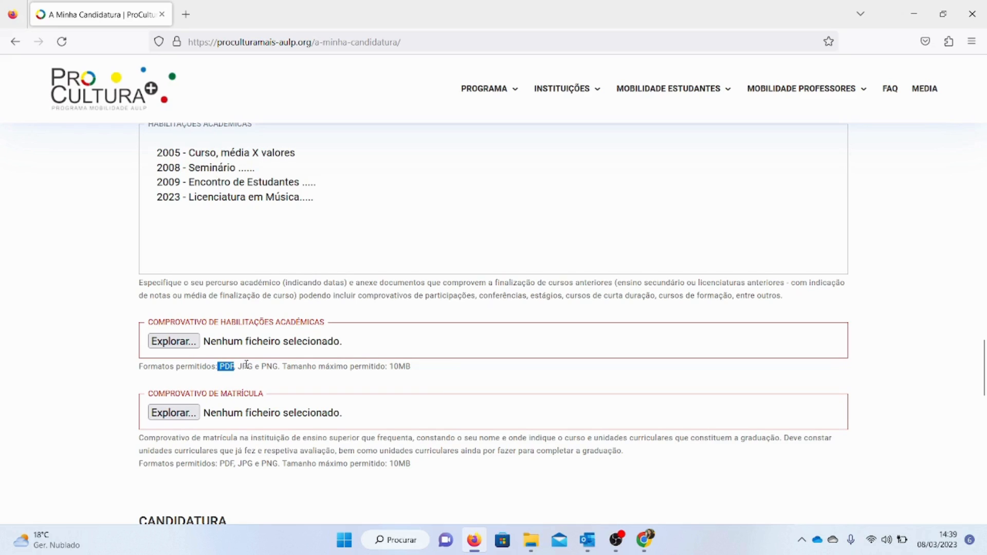
pyautogui.click(230, 366)
pyautogui.doubleClick(227, 367)
pyautogui.click(236, 370)
pyautogui.doubleClick(222, 366)
pyautogui.scroll(-1, 983, 357)
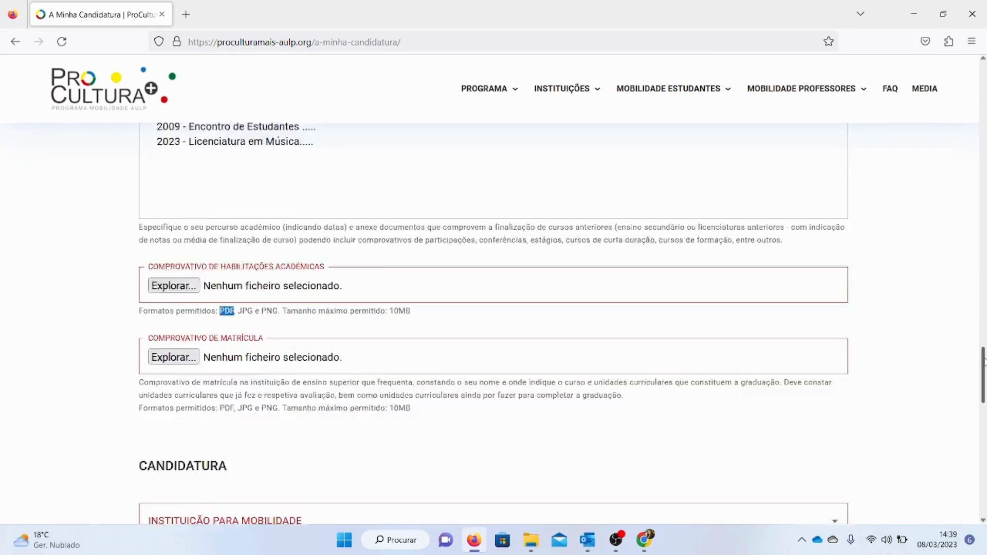
pyautogui.scroll(-3, 983, 357)
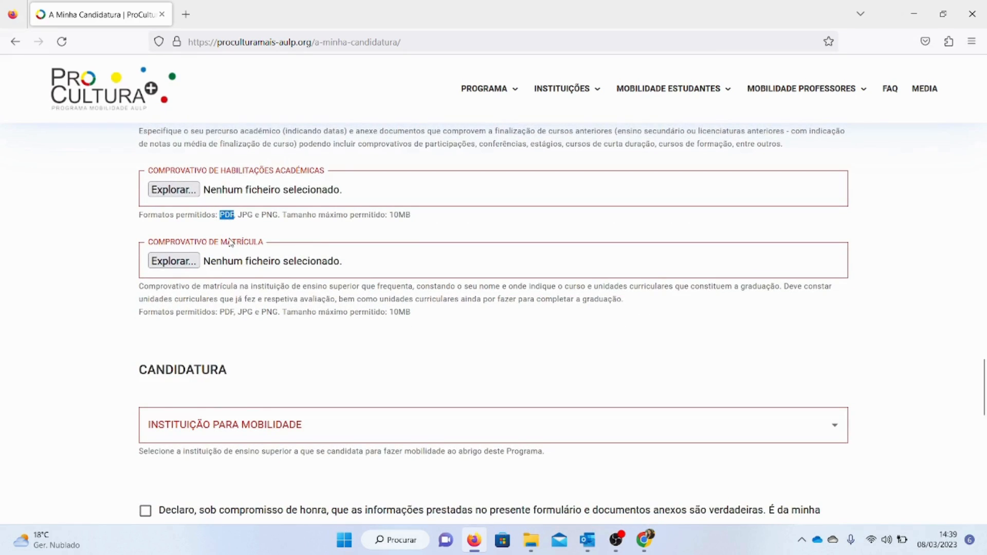
# Read the enrolment proof requirements describing the course and curricular units to document
pyautogui.moveTo(241, 310); pyautogui.dragTo(205, 248)
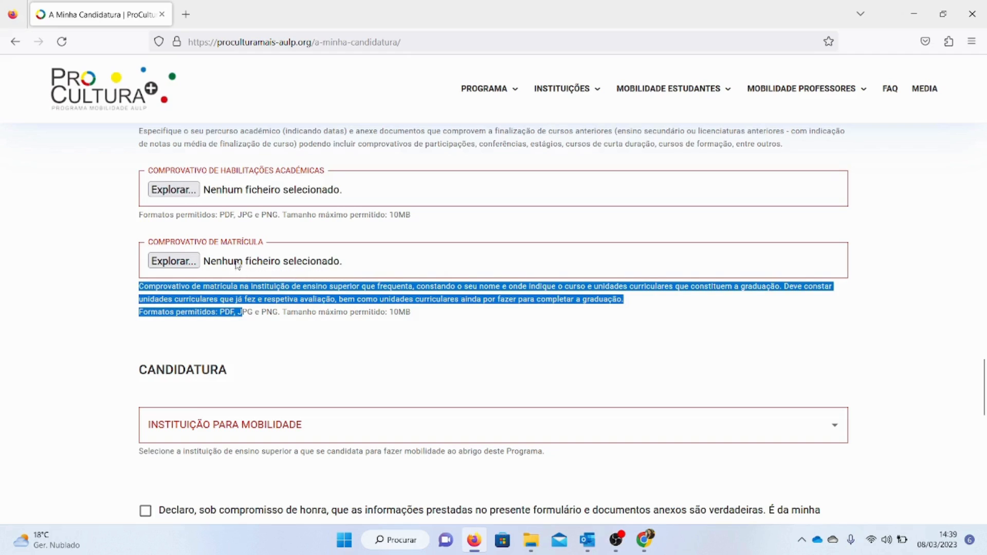
pyautogui.moveTo(201, 287); pyautogui.dragTo(290, 288)
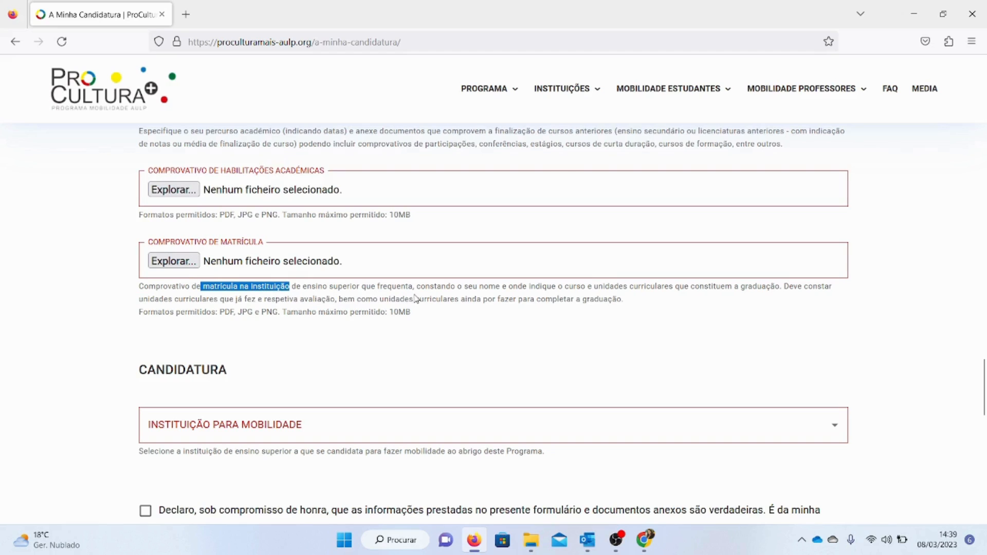
pyautogui.moveTo(982, 384)
pyautogui.mouseDown()
pyautogui.moveTo(983, 318)
pyautogui.moveTo(982, 394)
pyautogui.mouseUp()
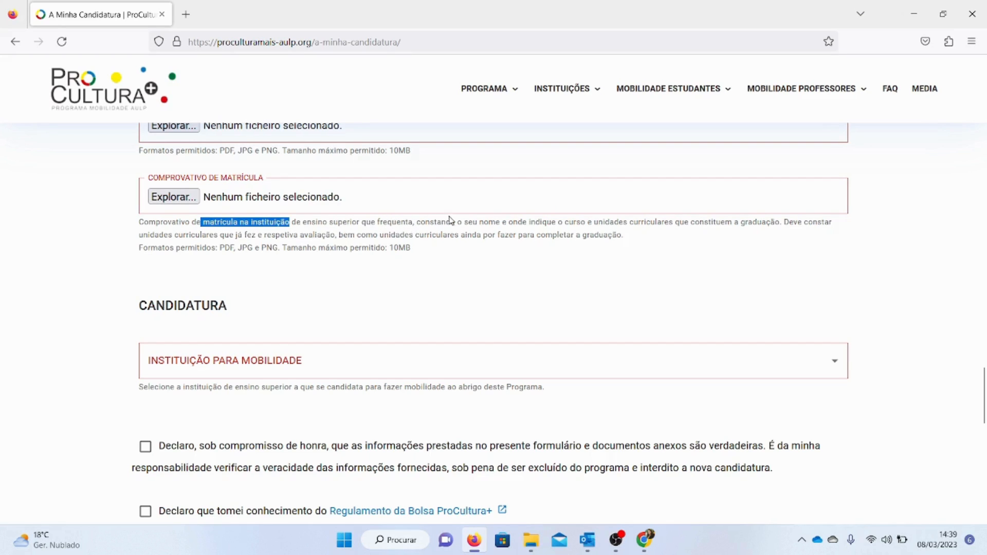
pyautogui.moveTo(450, 223); pyautogui.dragTo(505, 224)
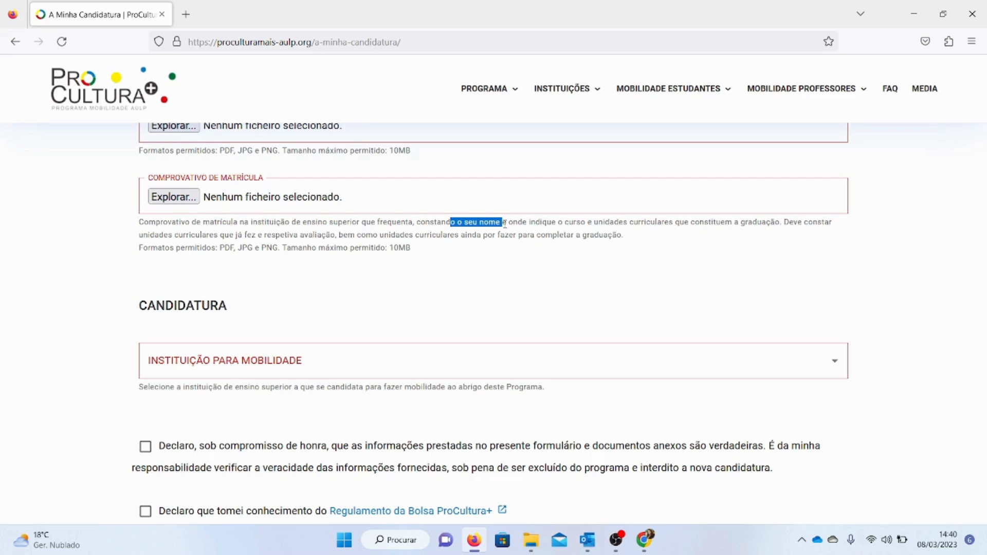
pyautogui.click(591, 222)
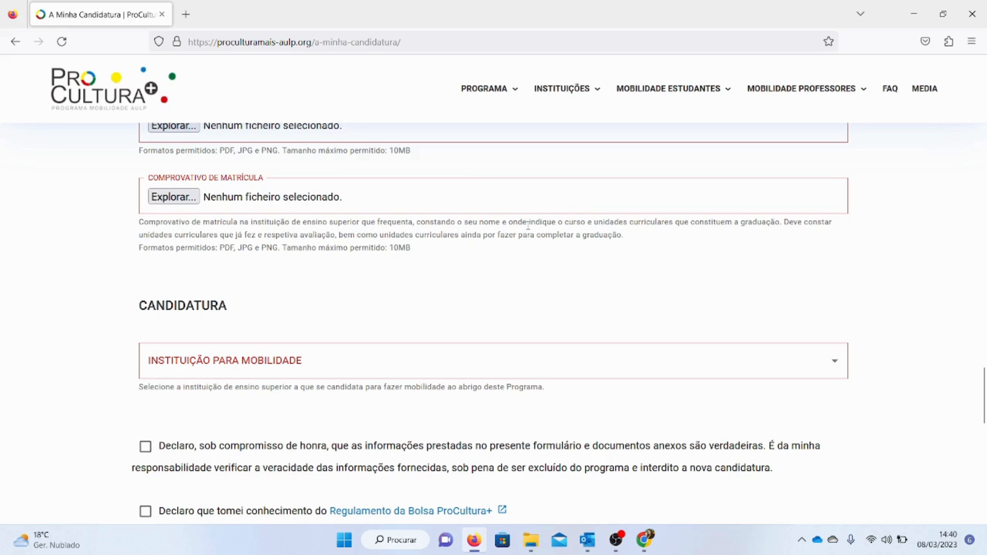
pyautogui.moveTo(542, 222); pyautogui.dragTo(593, 222)
pyautogui.moveTo(610, 222); pyautogui.dragTo(789, 222)
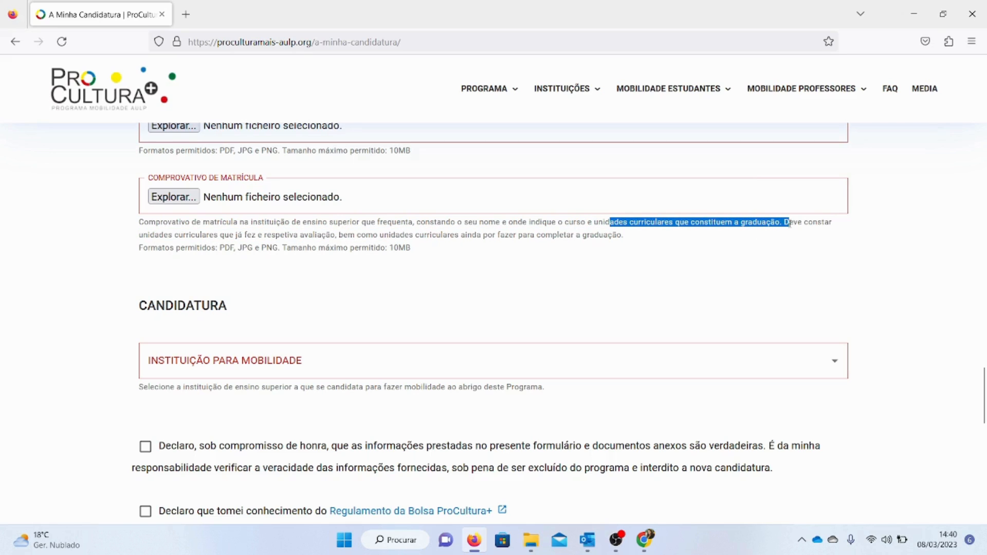
pyautogui.moveTo(189, 234); pyautogui.dragTo(276, 235)
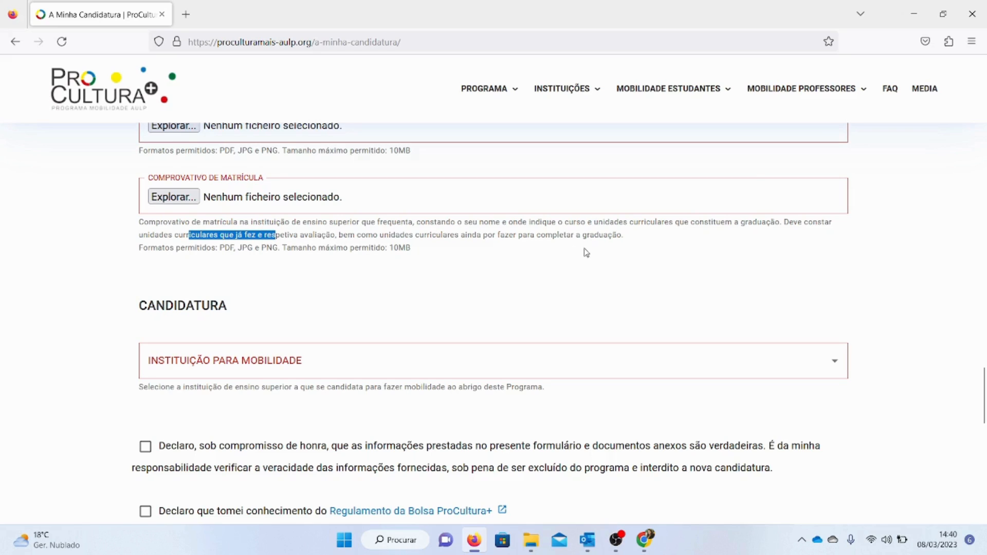
pyautogui.moveTo(620, 236); pyautogui.dragTo(509, 235)
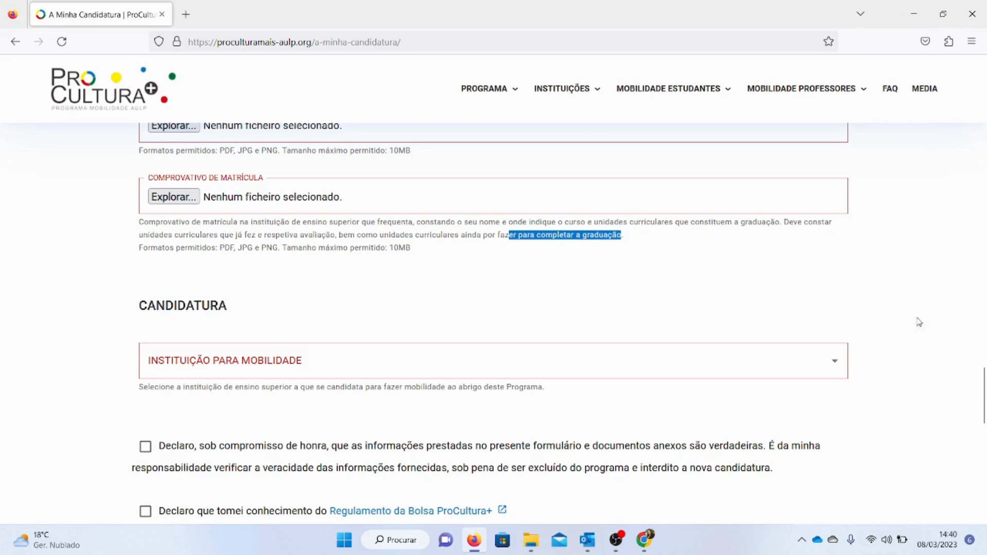
# Choose Instituto Politécnico de Bragança as the institution for mobility
pyautogui.scroll(-3, 983, 360)
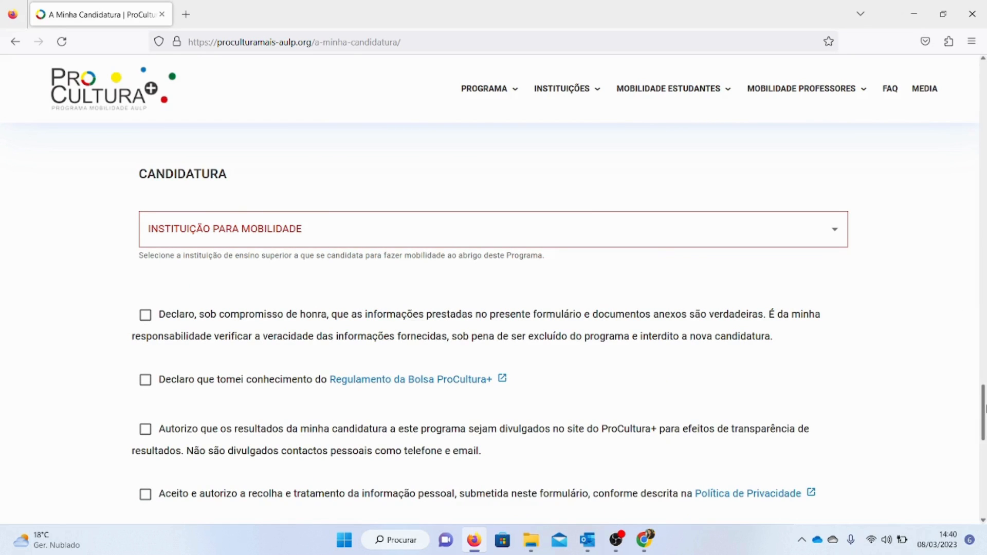
pyautogui.click(604, 229)
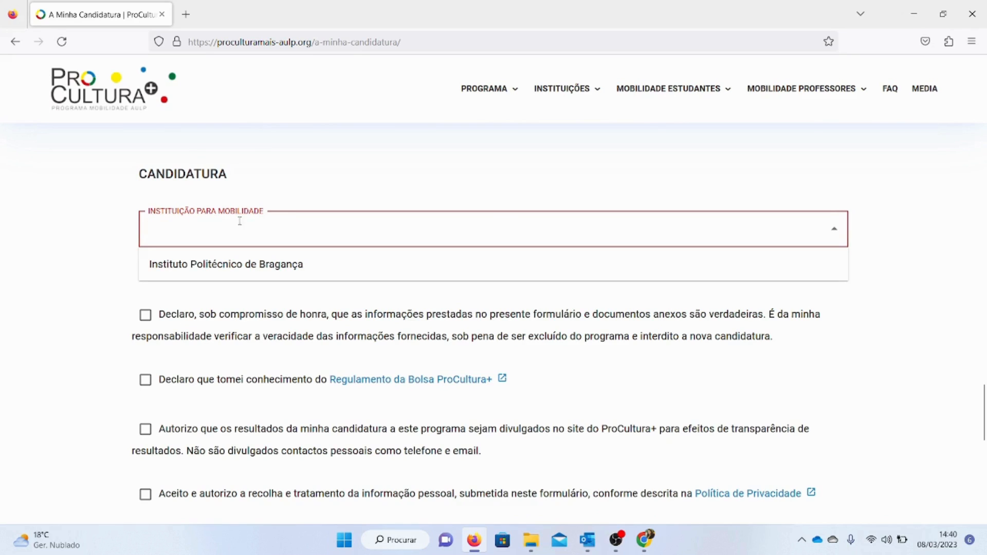
pyautogui.click(282, 277)
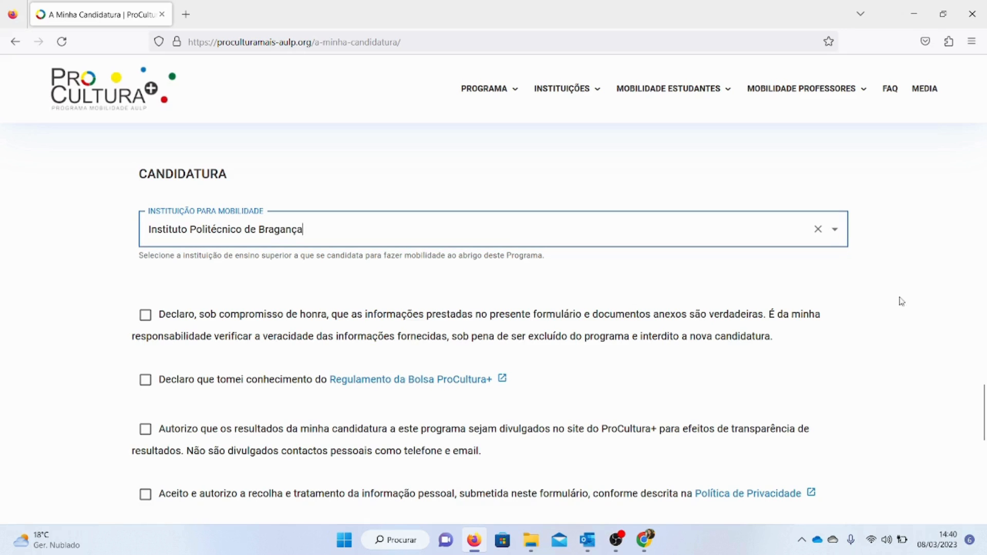
# Change the teaching institution to Universidade Agostinho Neto and the course to Curso de Licenciatura em Língua e Literaturas em Língua Portuguesa
pyautogui.moveTo(982, 406); pyautogui.dragTo(954, 313)
pyautogui.click(501, 299)
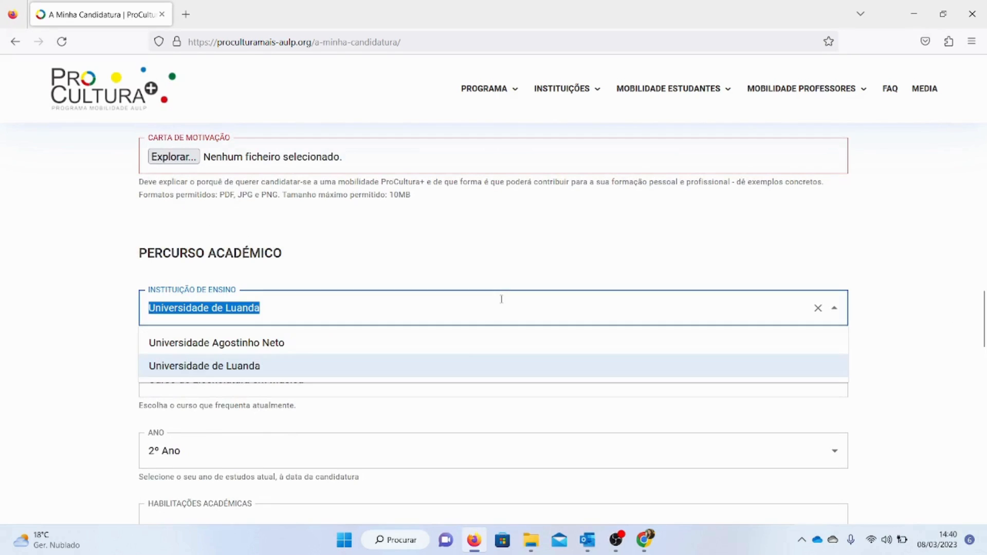
pyautogui.click(464, 345)
pyautogui.scroll(-3, 971, 329)
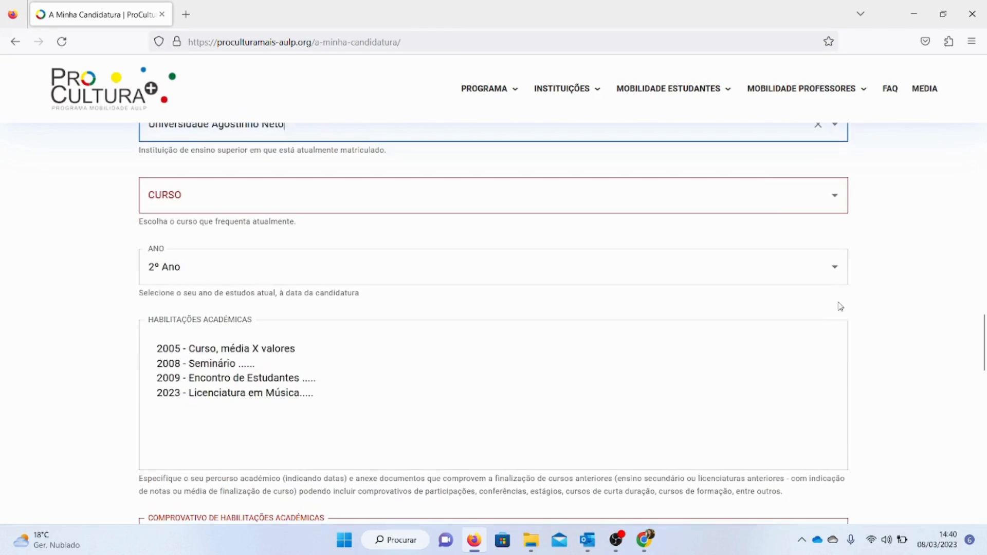
pyautogui.click(787, 190)
pyautogui.click(549, 234)
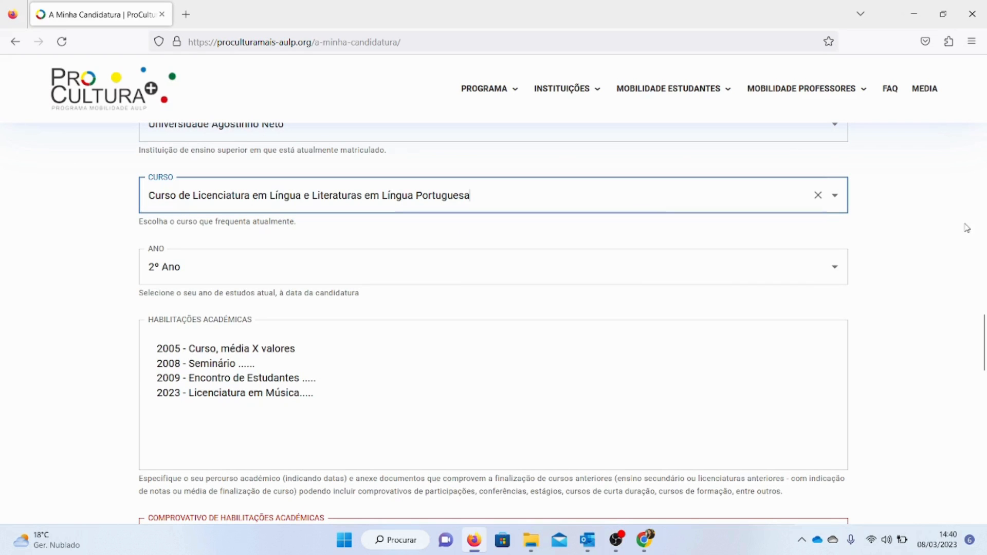
# Set the institution for mobility to Universidade de Aveiro
pyautogui.moveTo(982, 334); pyautogui.dragTo(981, 404)
pyautogui.click(686, 238)
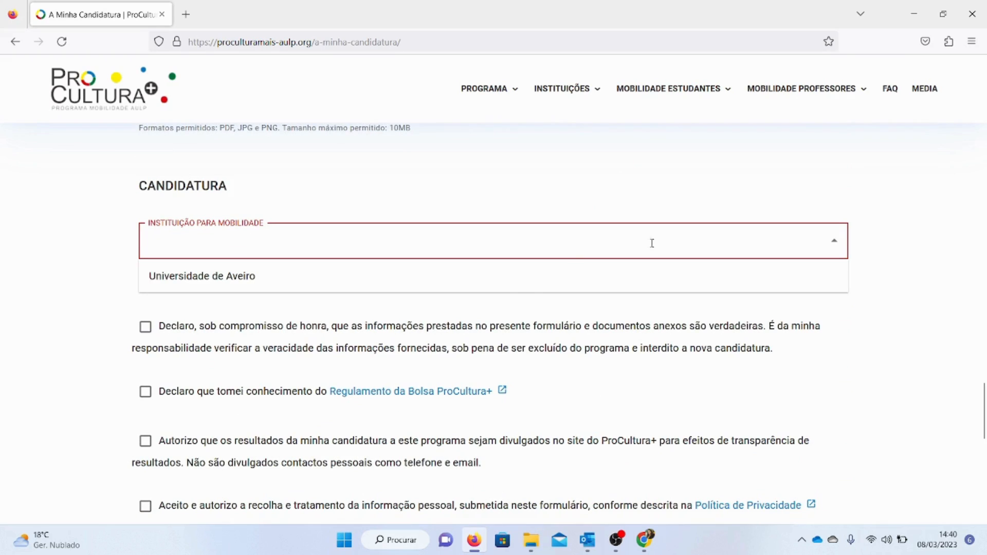
pyautogui.click(492, 285)
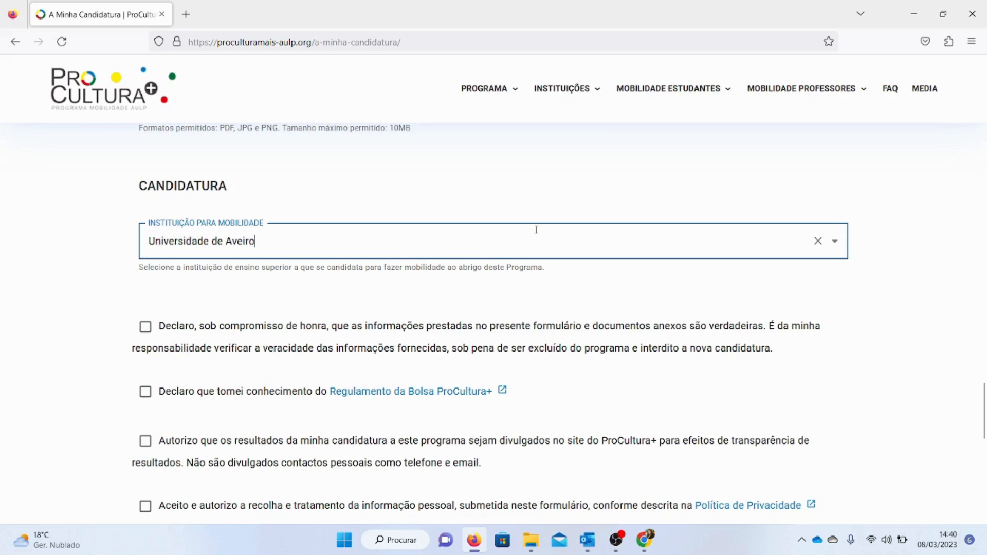
pyautogui.moveTo(628, 94)
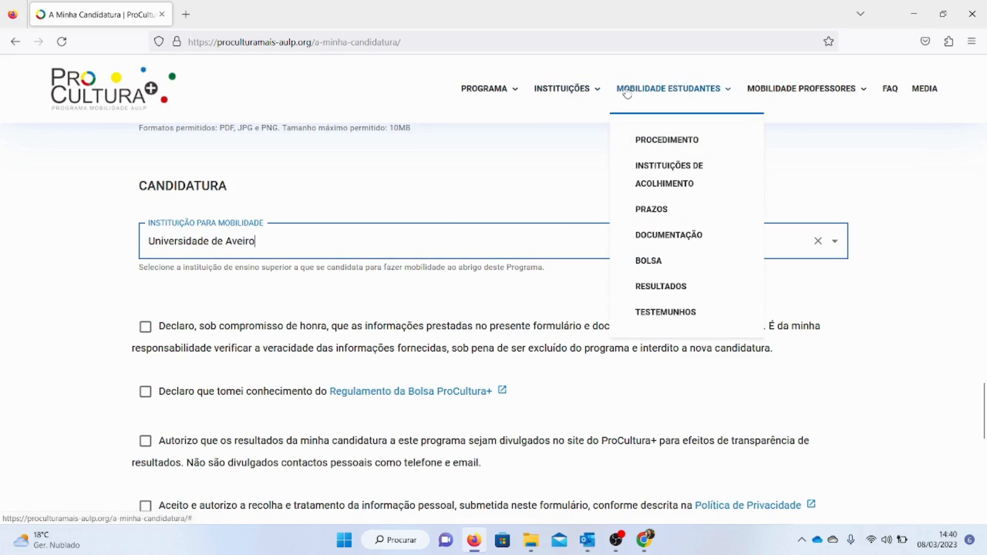
pyautogui.moveTo(810, 90)
pyautogui.moveTo(677, 93)
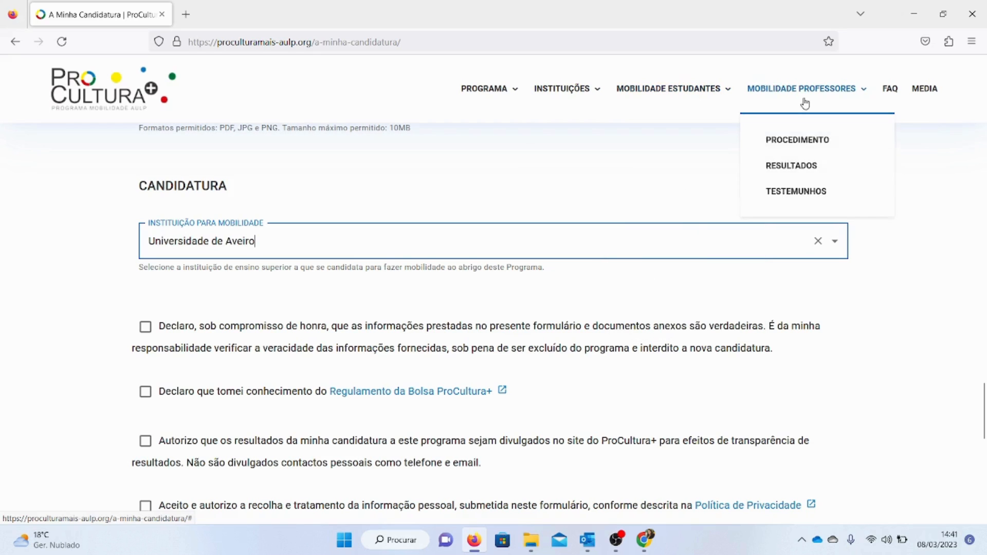
# Tick all four declaration and consent checkboxes at the end of the application form
pyautogui.moveTo(984, 404); pyautogui.dragTo(986, 422)
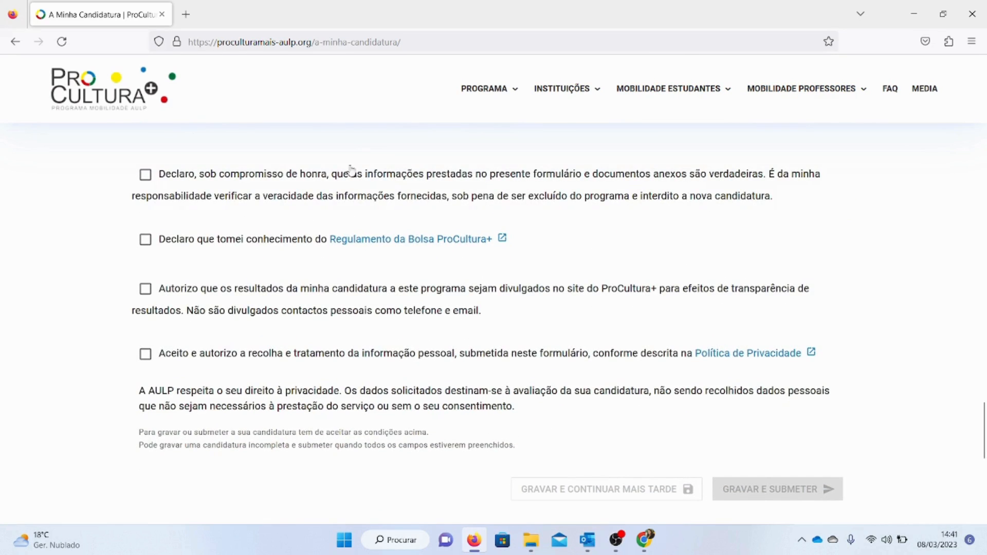
pyautogui.click(146, 353)
pyautogui.click(145, 289)
pyautogui.click(145, 239)
pyautogui.click(146, 175)
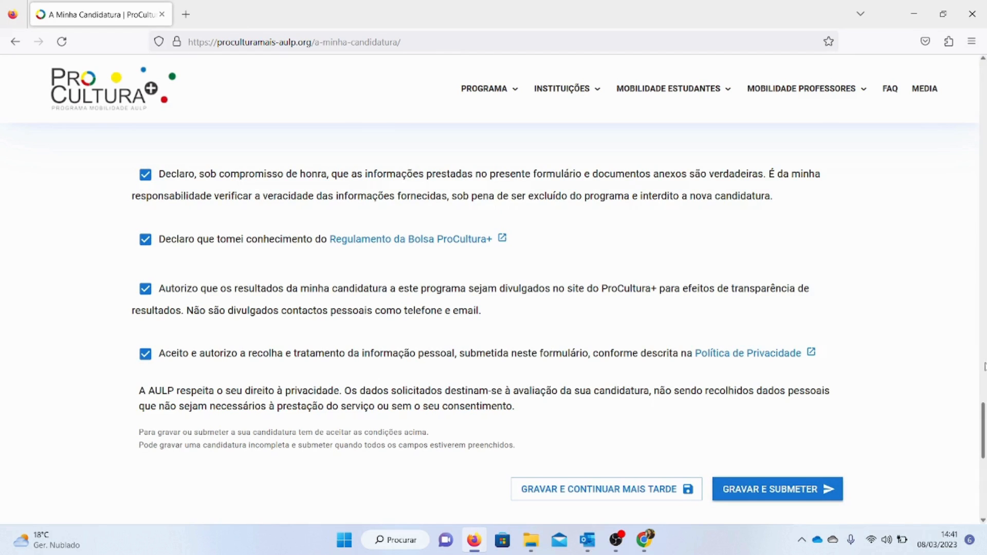
pyautogui.scroll(-3, 982, 429)
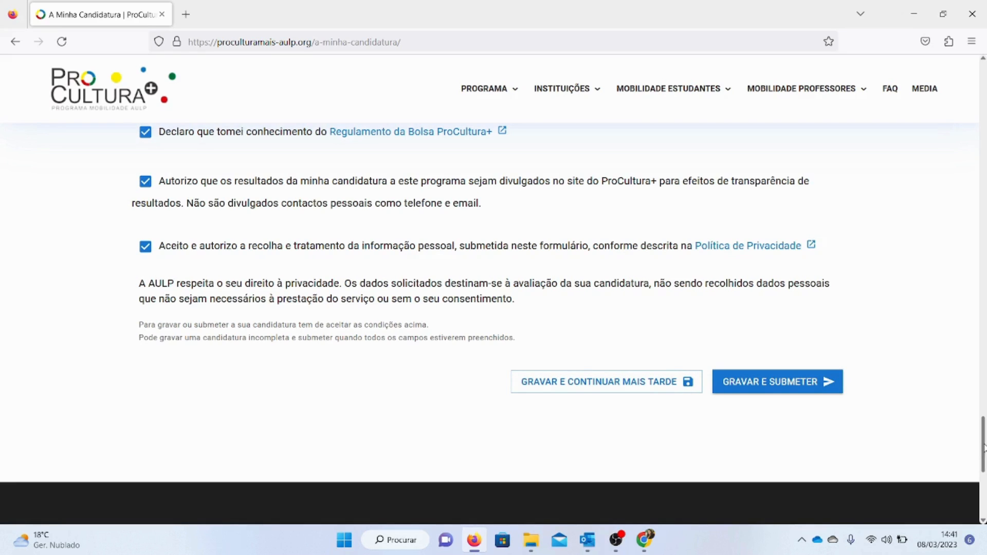
pyautogui.scroll(1, 983, 446)
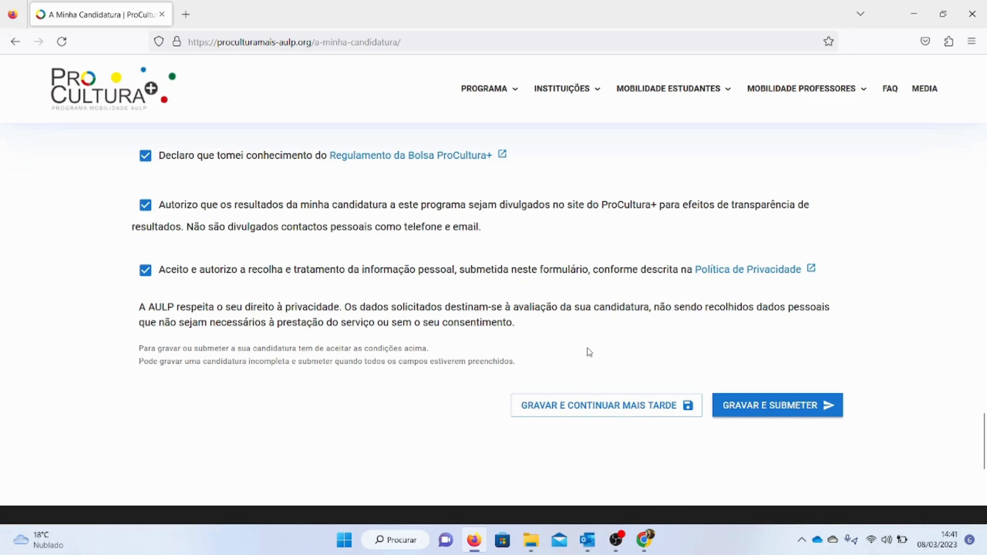
pyautogui.moveTo(983, 424); pyautogui.dragTo(956, 434)
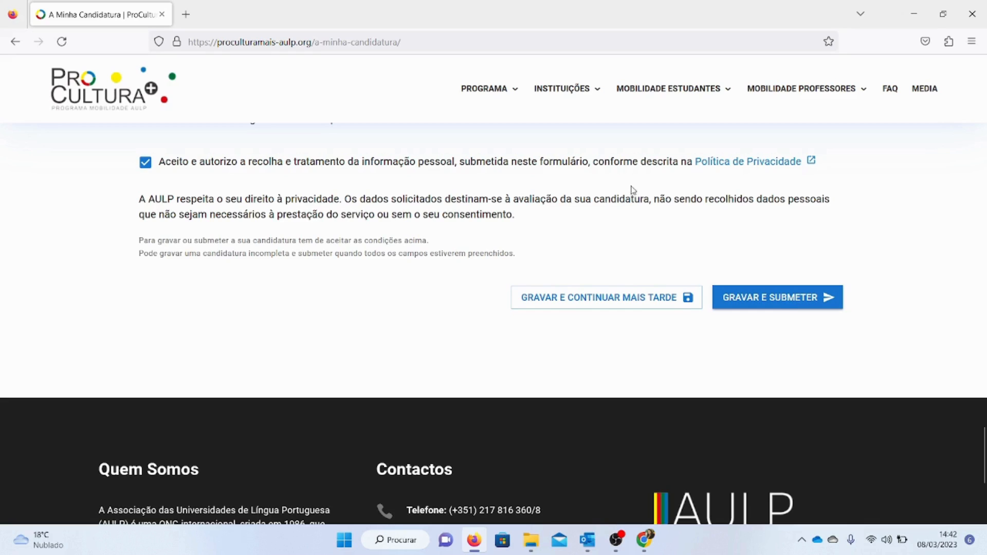
pyautogui.moveTo(982, 452); pyautogui.dragTo(933, 192)
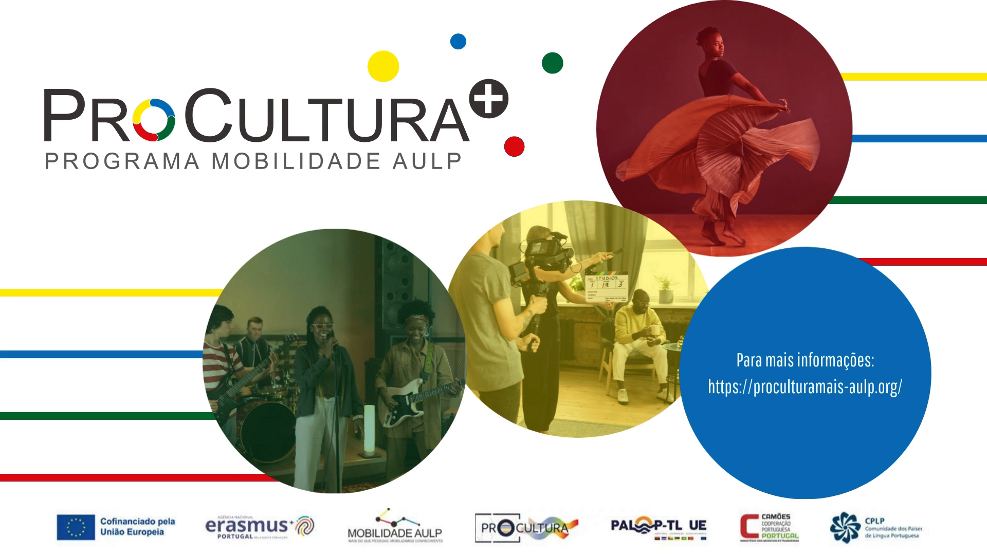